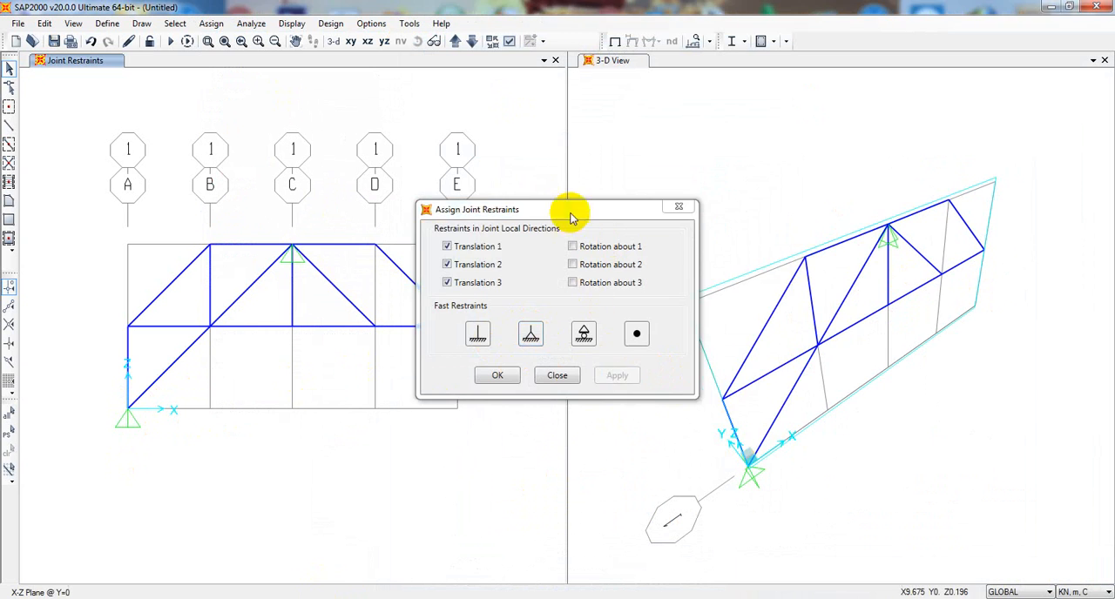
- Assign a roller restraint (Translation 3 only) to the truss end joint on grid line E
left_click_drag(567, 212, 738, 202)
left_click(456, 325)
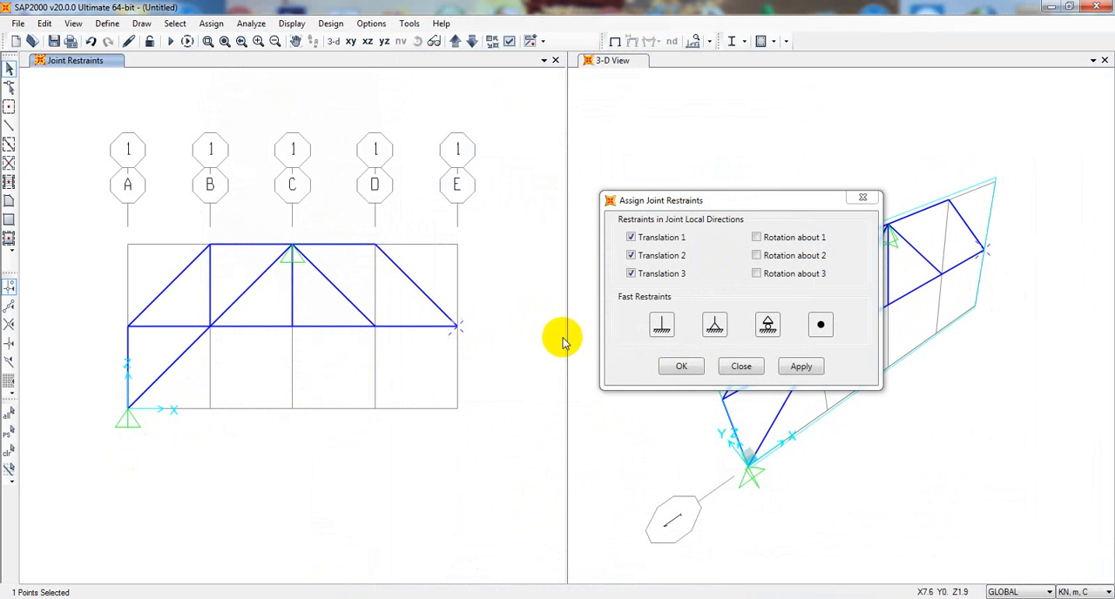
left_click(768, 327)
left_click(803, 366)
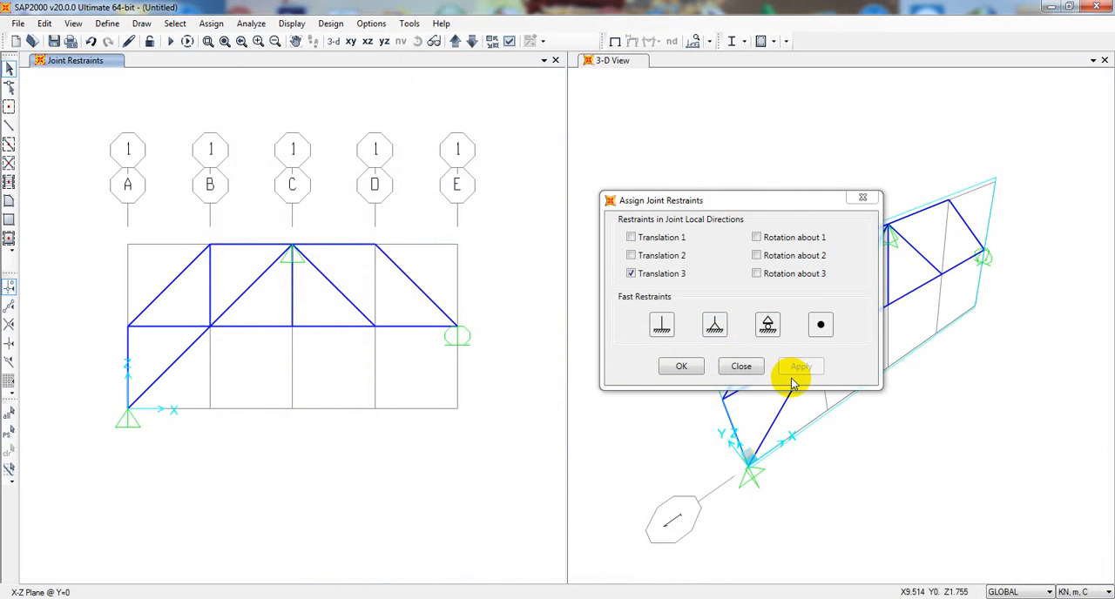
left_click(724, 189)
left_click(862, 199)
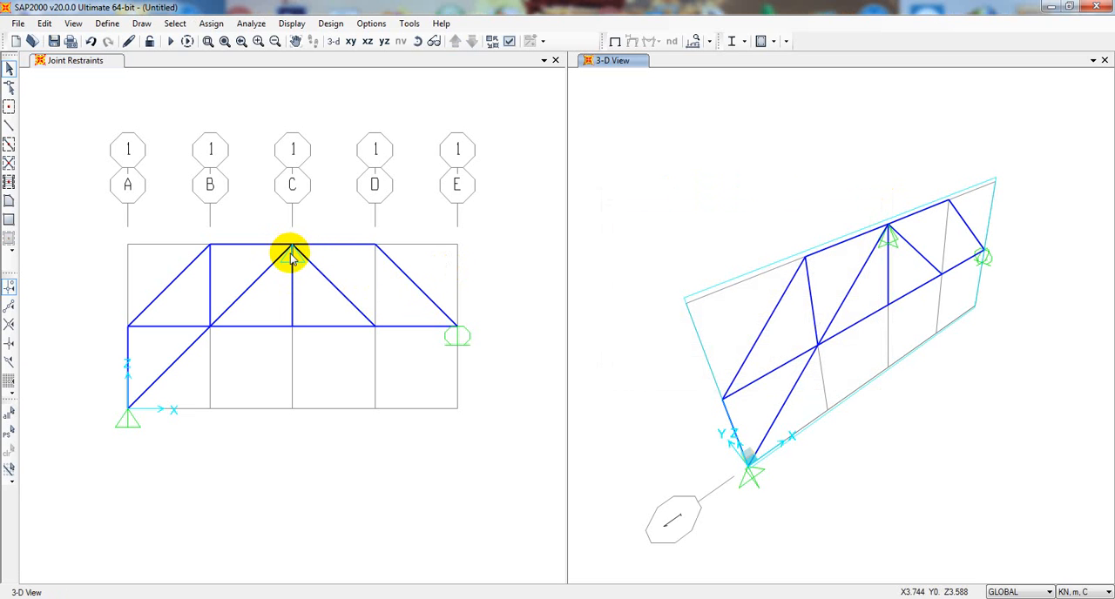
- Undo the existing joint restraint assignments and assign a pinned restraint (Translations 1, 2 and 3) to the base joint on grid line A
key("ctrl+z")
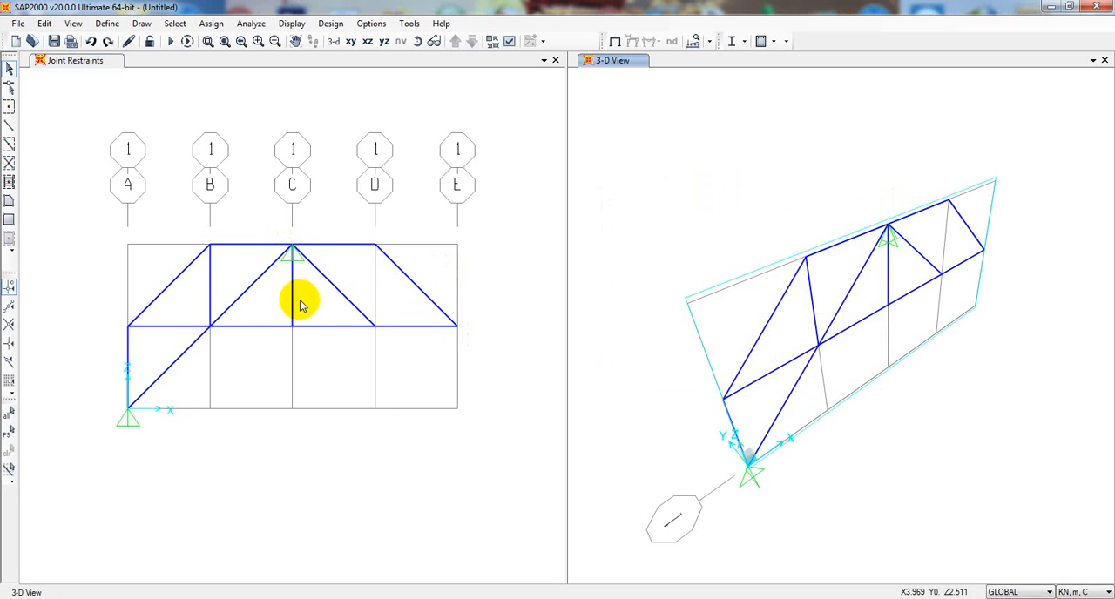
key("ctrl+z")
left_click(130, 410)
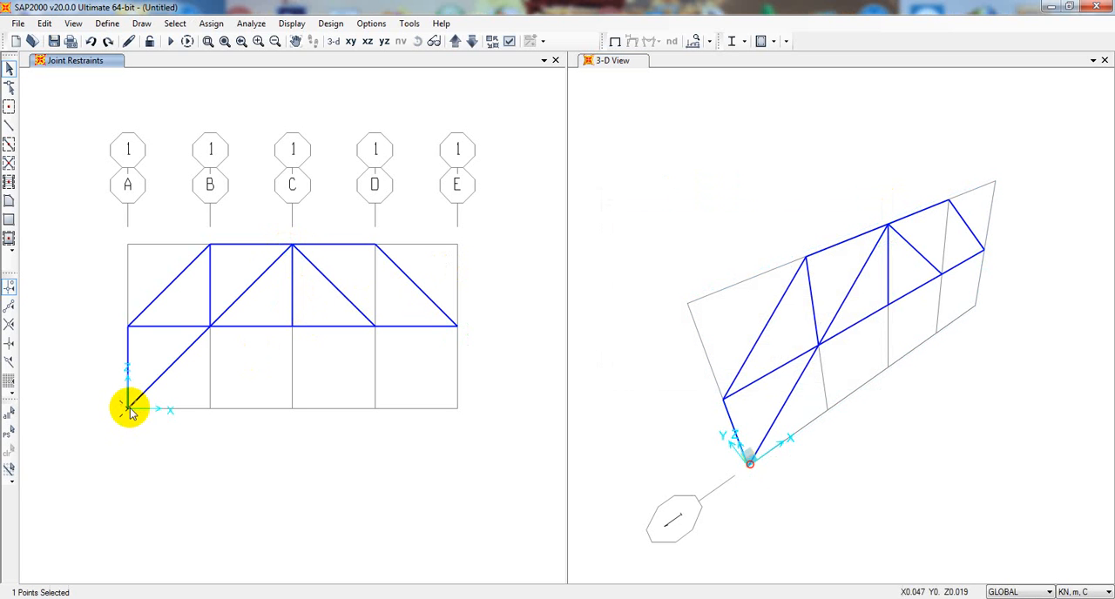
left_click(210, 23)
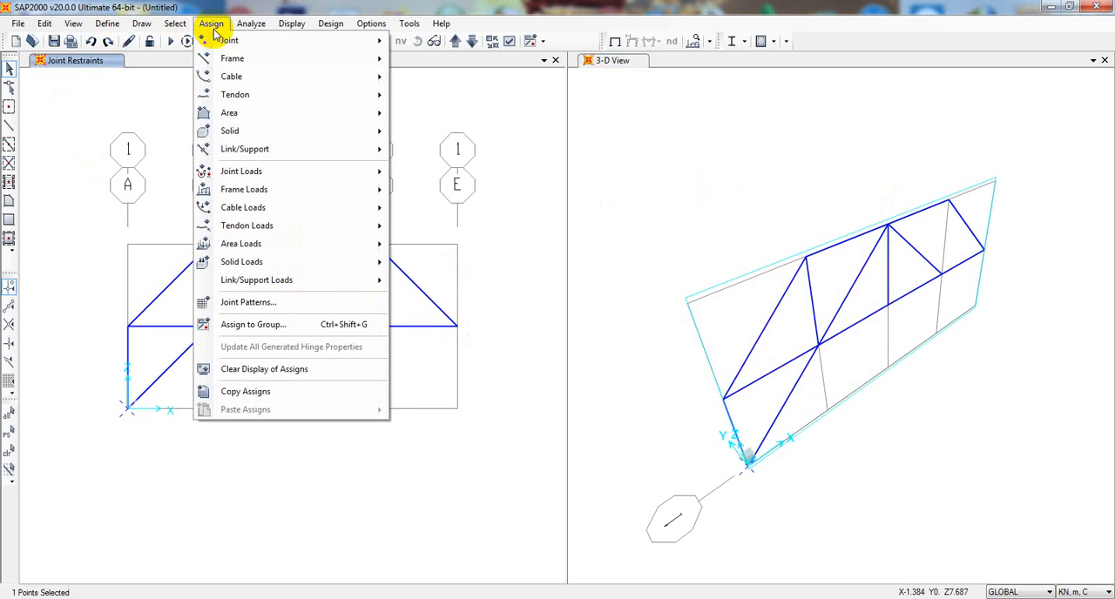
mouse_move(266, 45)
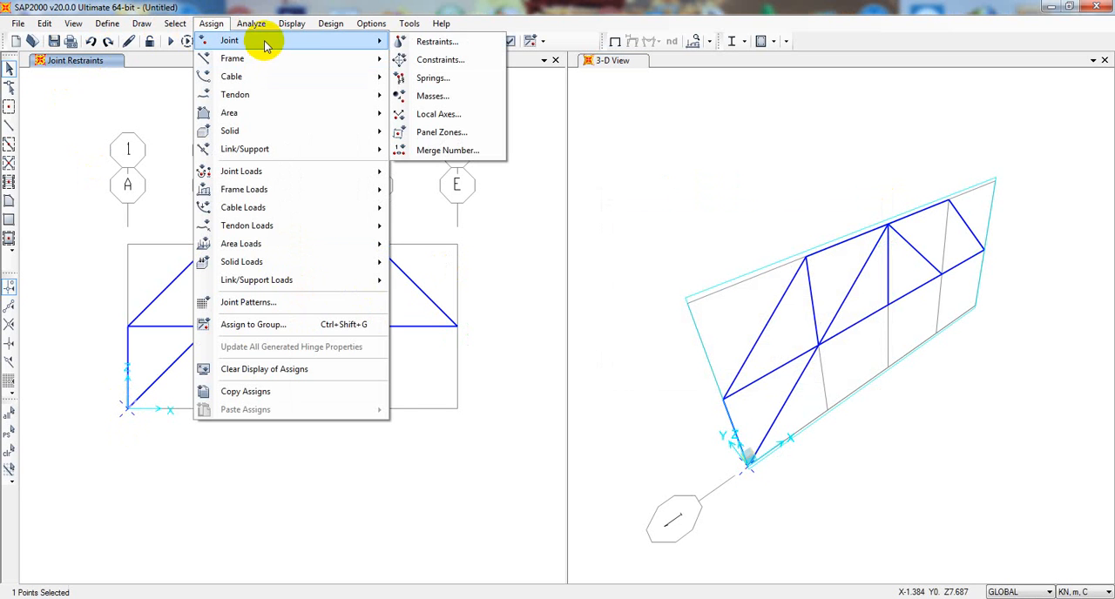
left_click(430, 50)
left_click_drag(528, 218, 635, 151)
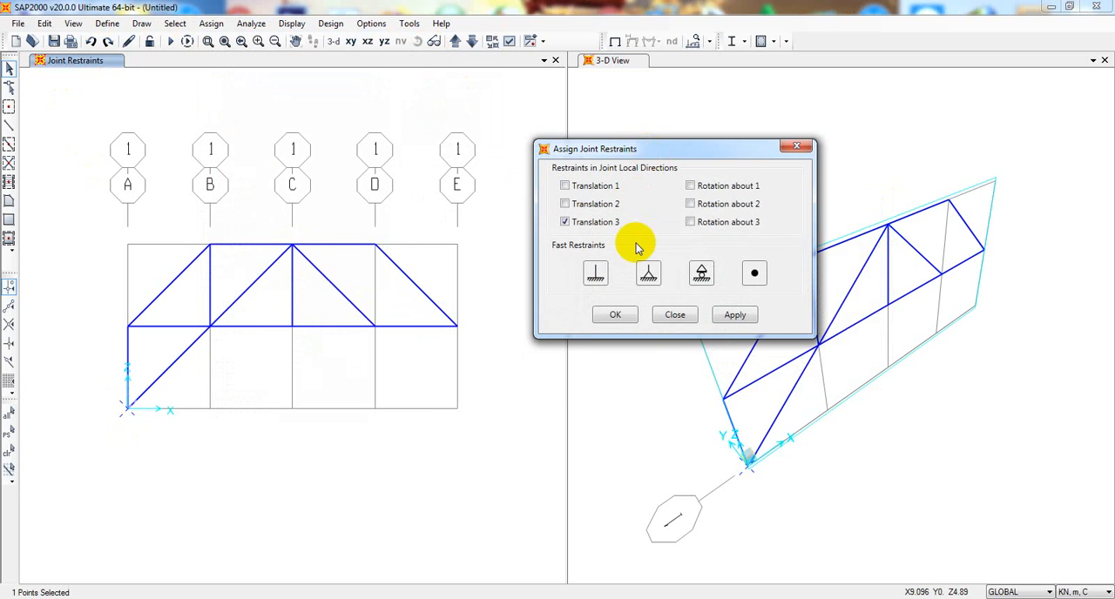
left_click(648, 274)
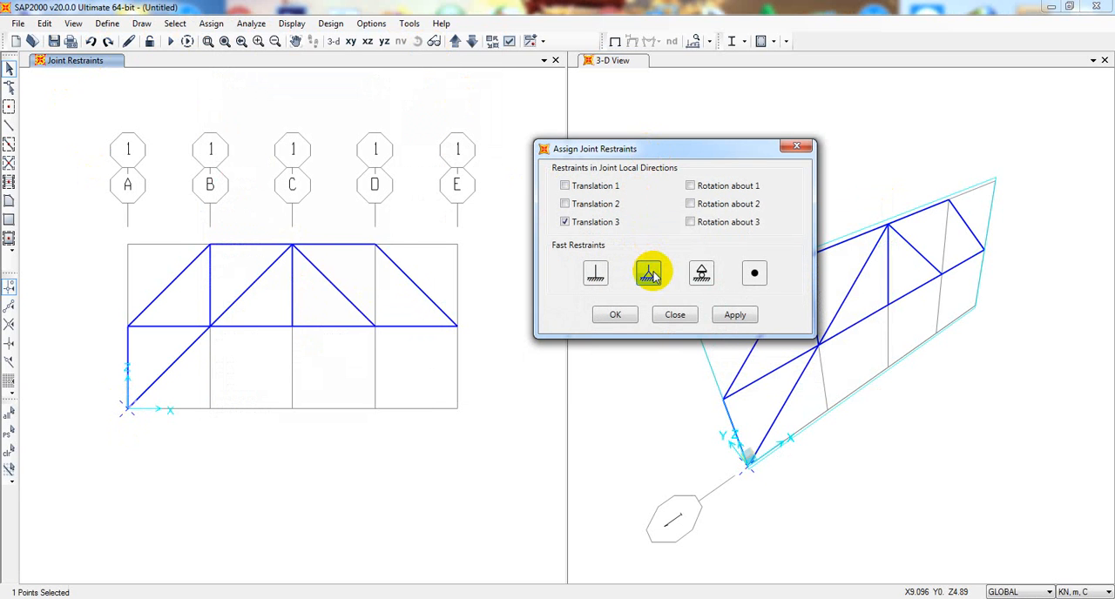
left_click(725, 315)
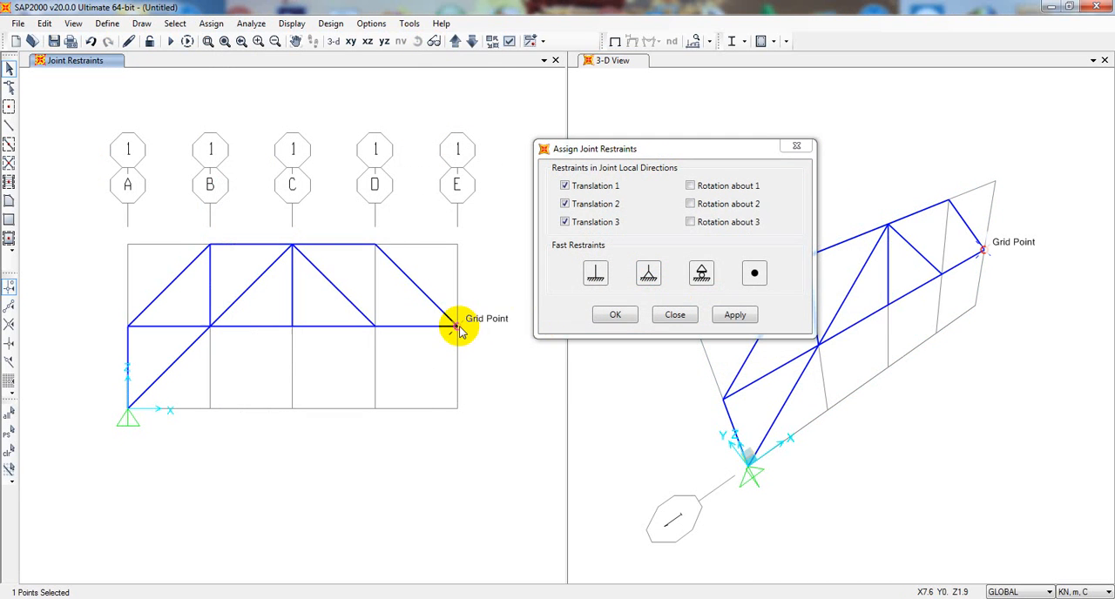
- Assign a roller restraint with only Translation 3 fixed to the joint where the bottom chord ends at grid line E
left_click(708, 277)
left_click(733, 314)
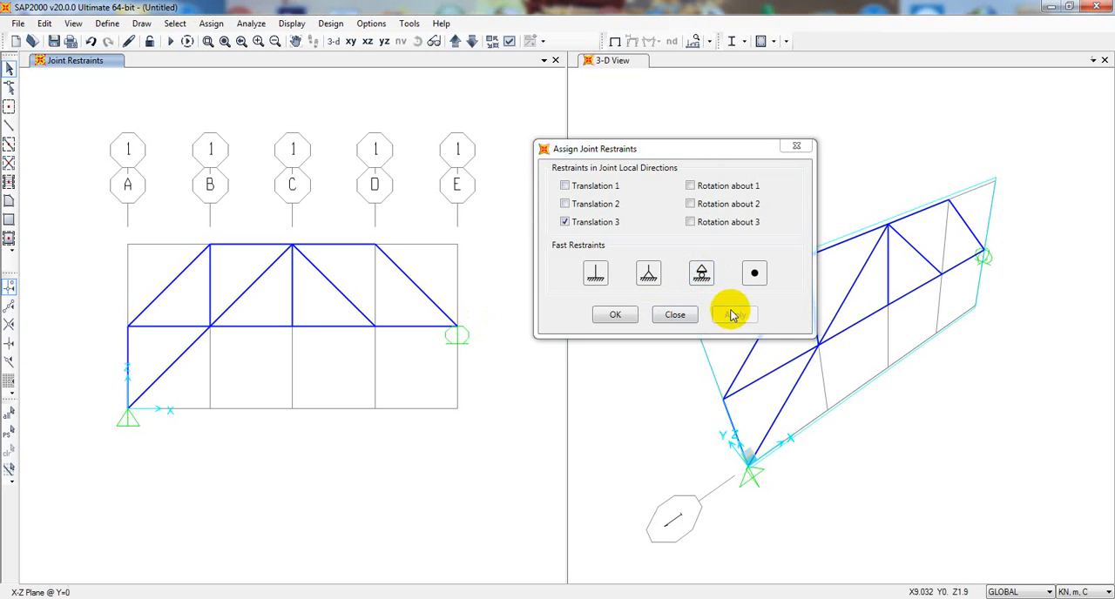
left_click(796, 149)
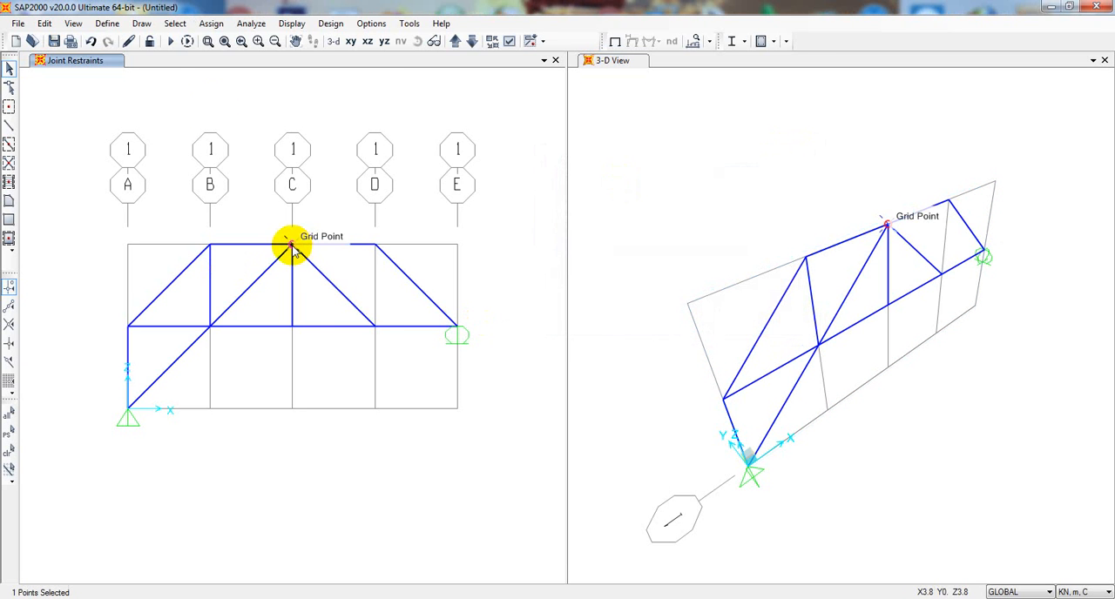
- Apply a DEAD joint force of -42 kN in Global Z to the top chord joint on grid line C, per the problem image
left_click(211, 24)
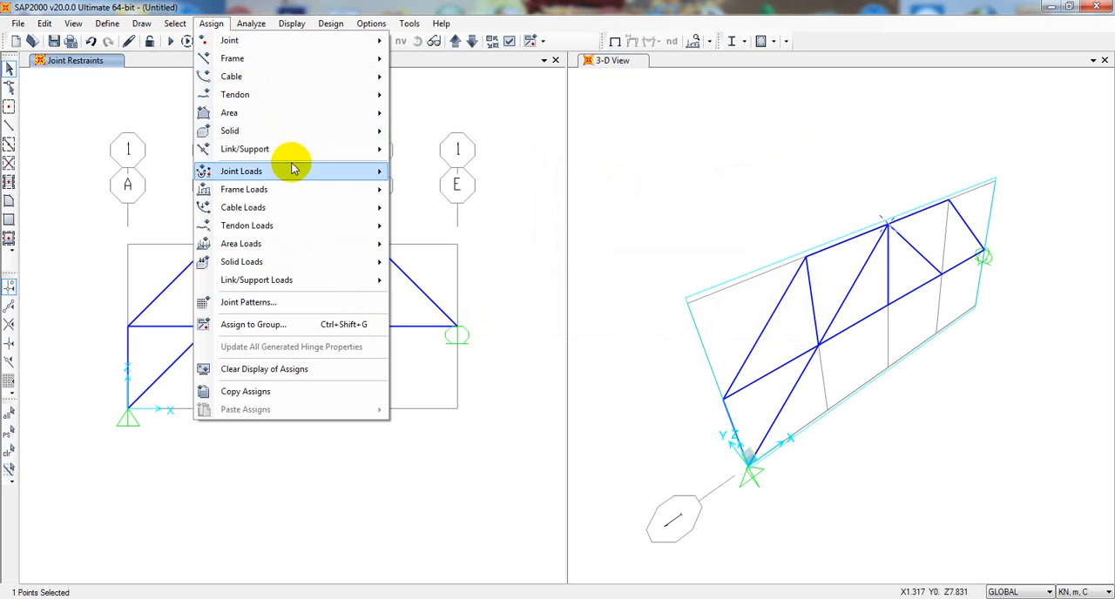
mouse_move(305, 172)
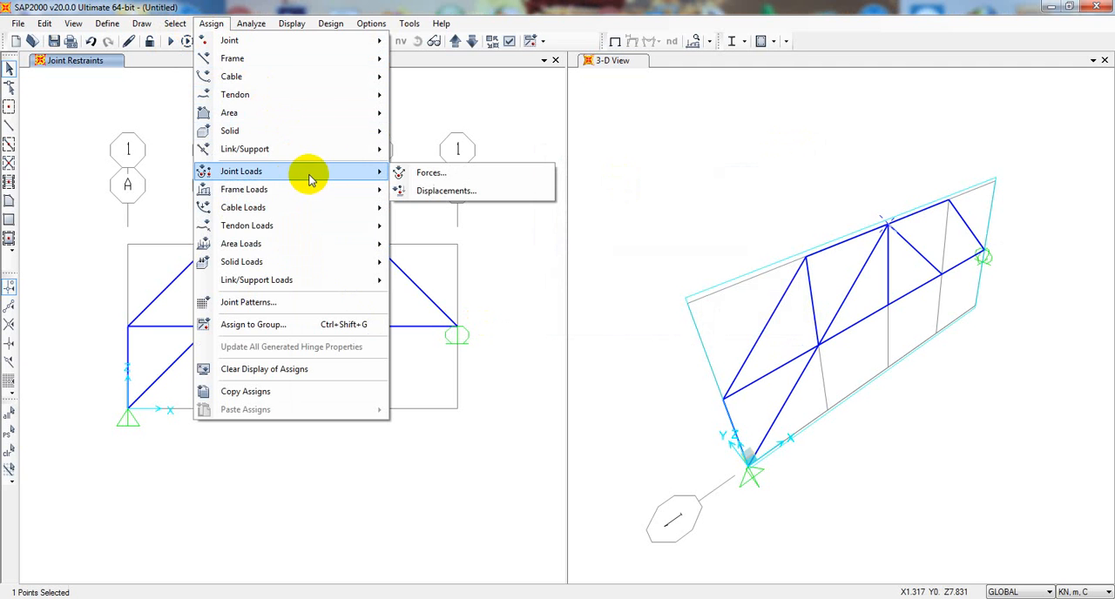
left_click(427, 173)
left_click_drag(473, 130, 723, 99)
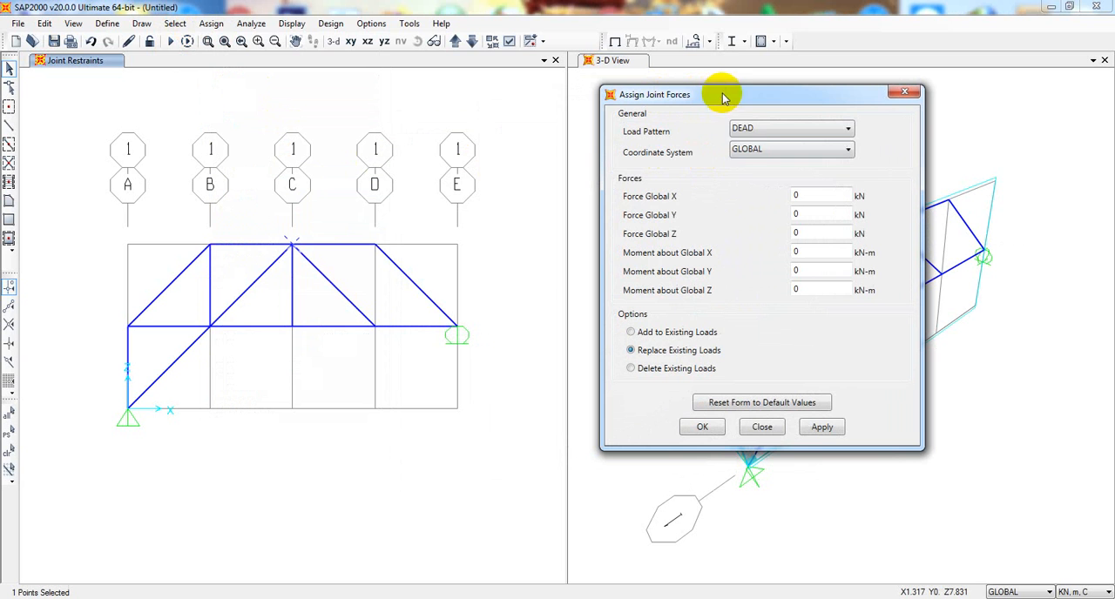
left_click(756, 150)
left_click(759, 155)
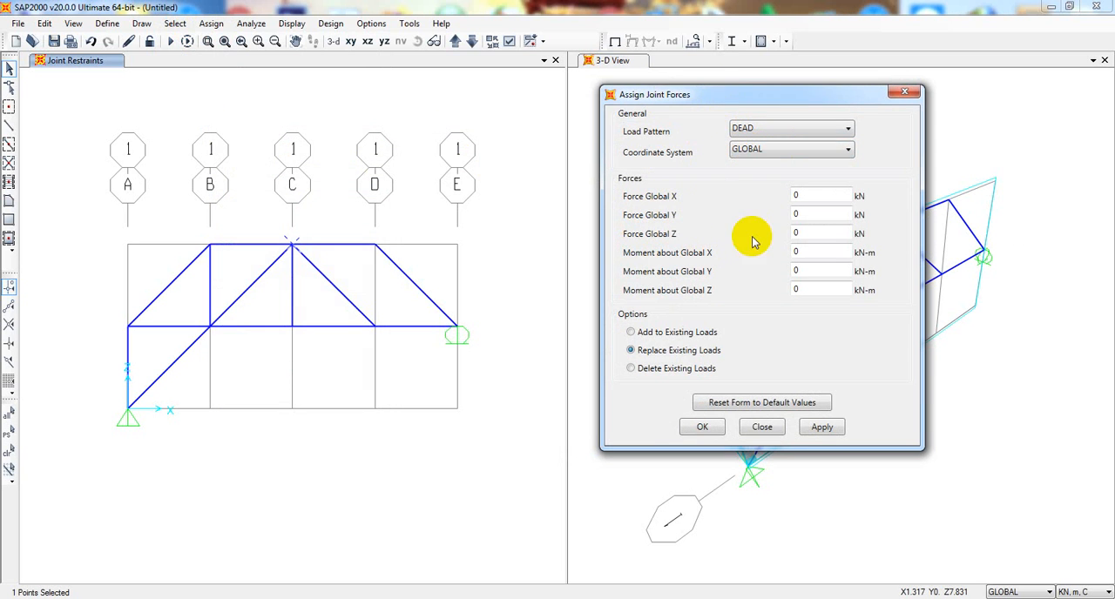
left_click_drag(823, 233, 765, 240)
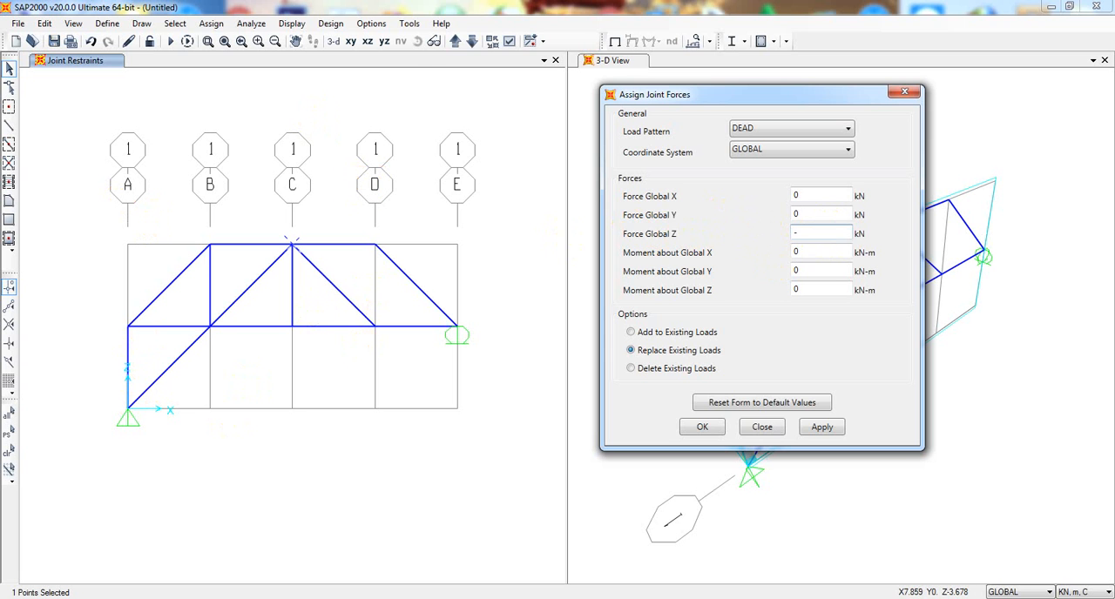
mouse_move(320, 597)
left_click(320, 537)
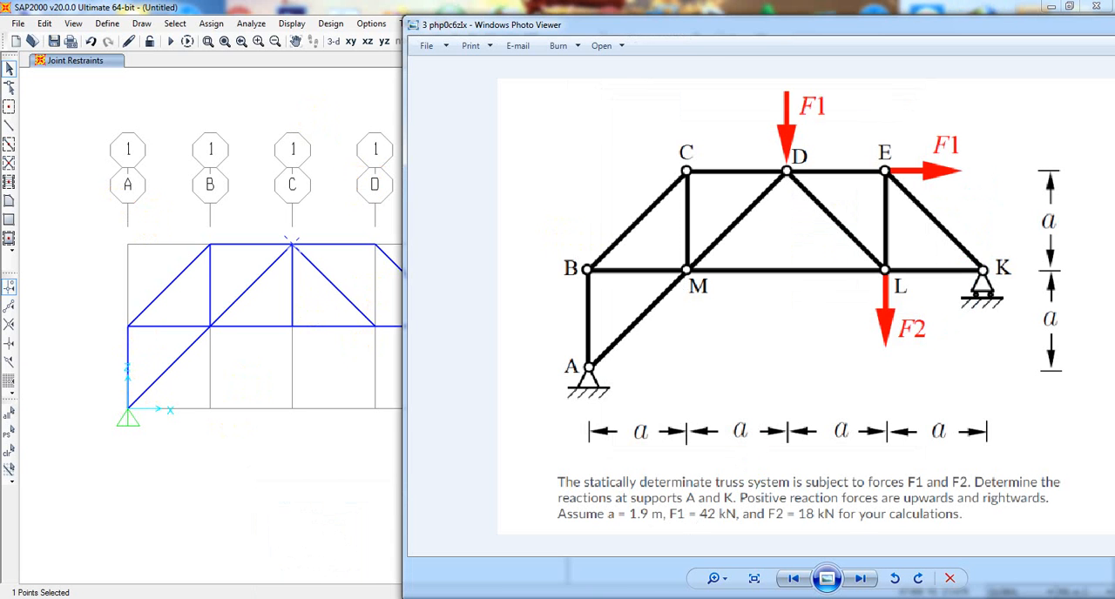
left_click(320, 596)
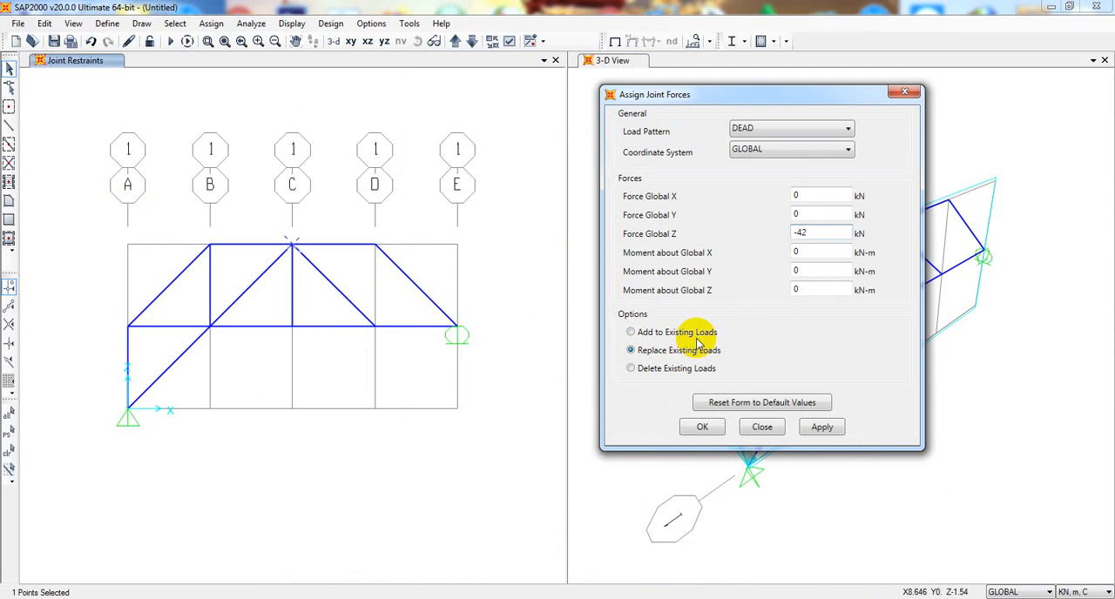
left_click(824, 427)
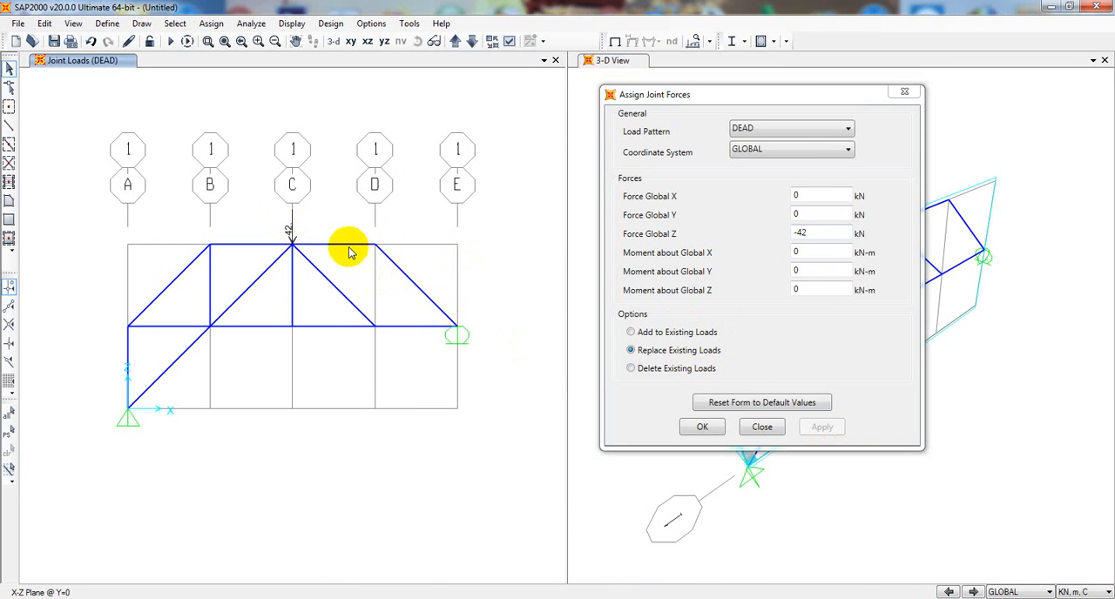
- Apply a DEAD joint force of 42 kN in Global X and 0 in Global Z to the top chord joint on grid line D
left_click(376, 249)
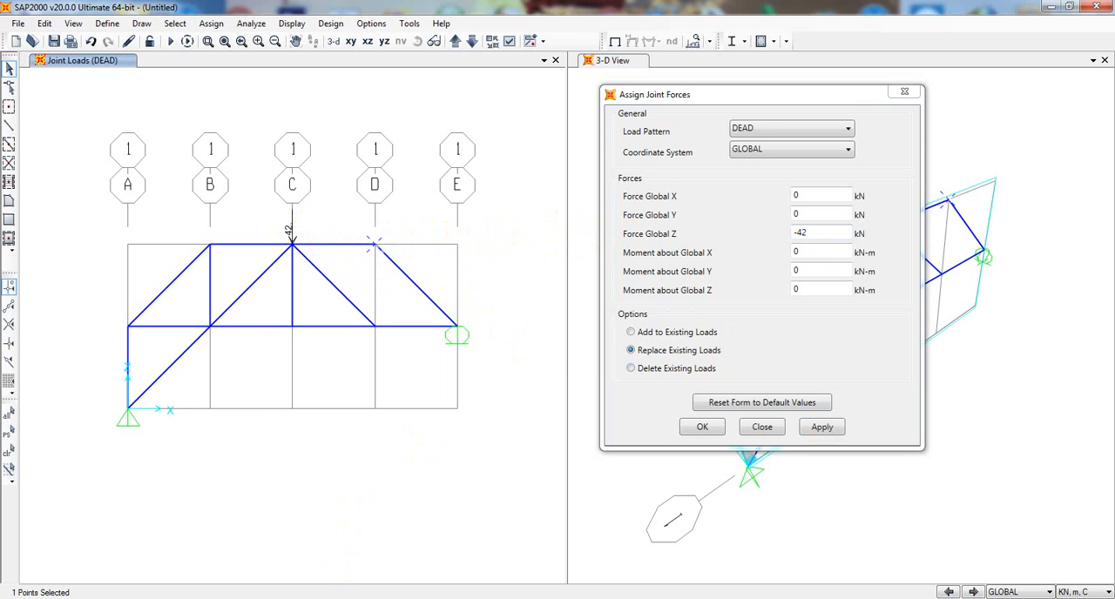
left_click(318, 598)
left_click(318, 598)
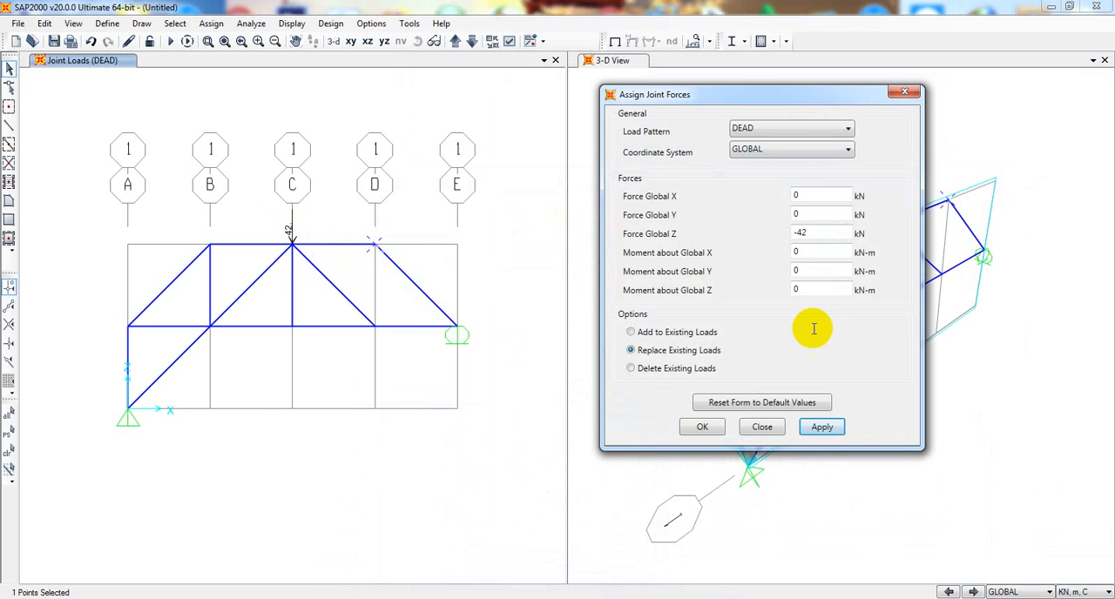
left_click(803, 233)
left_click_drag(800, 232, 761, 237)
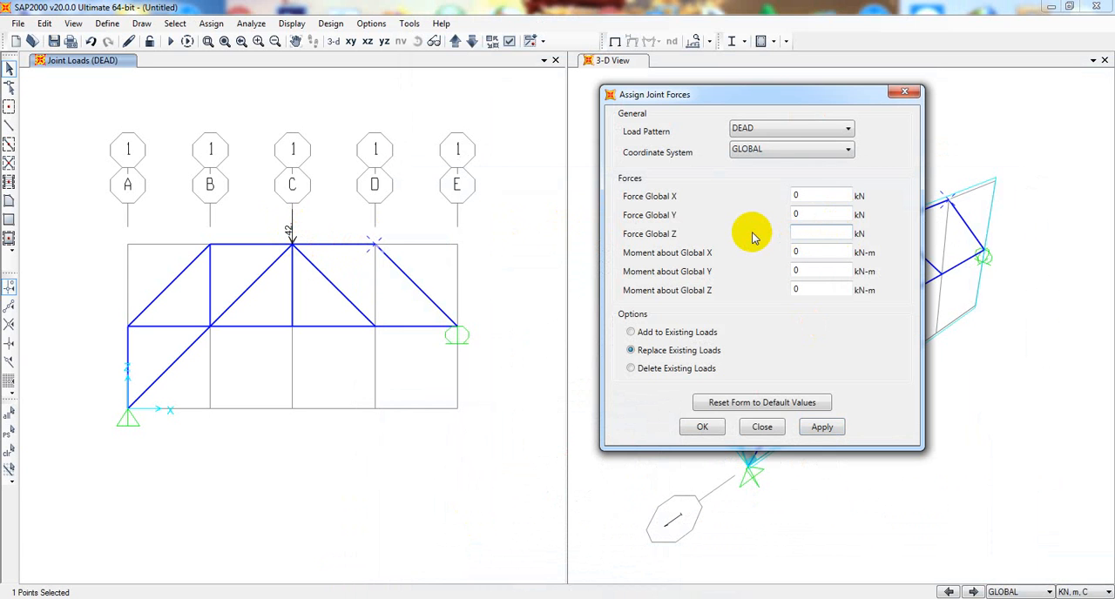
left_click_drag(799, 197, 752, 200)
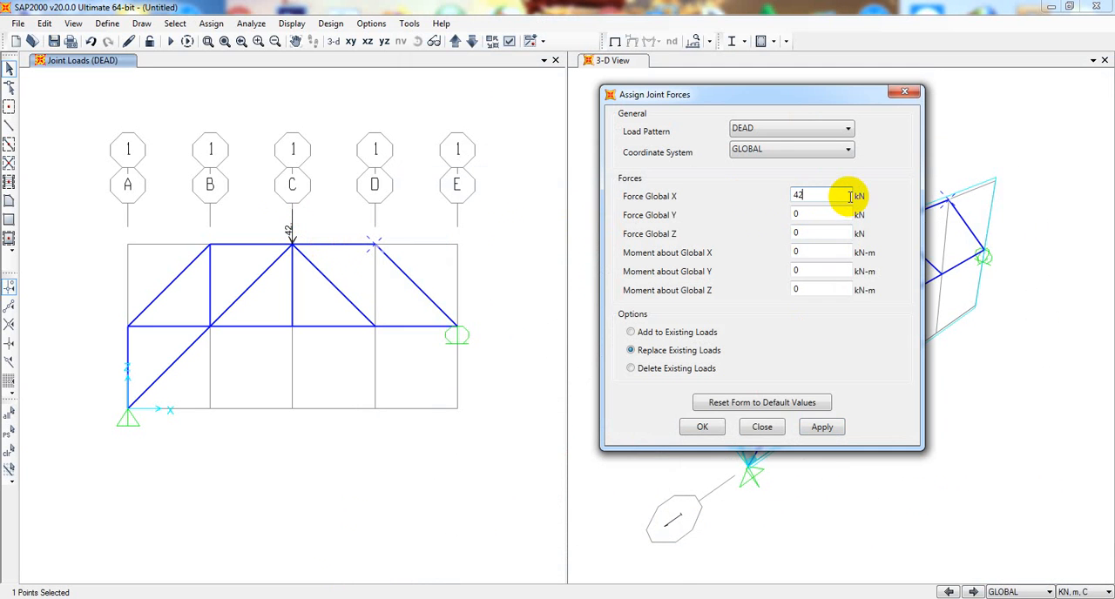
left_click(819, 428)
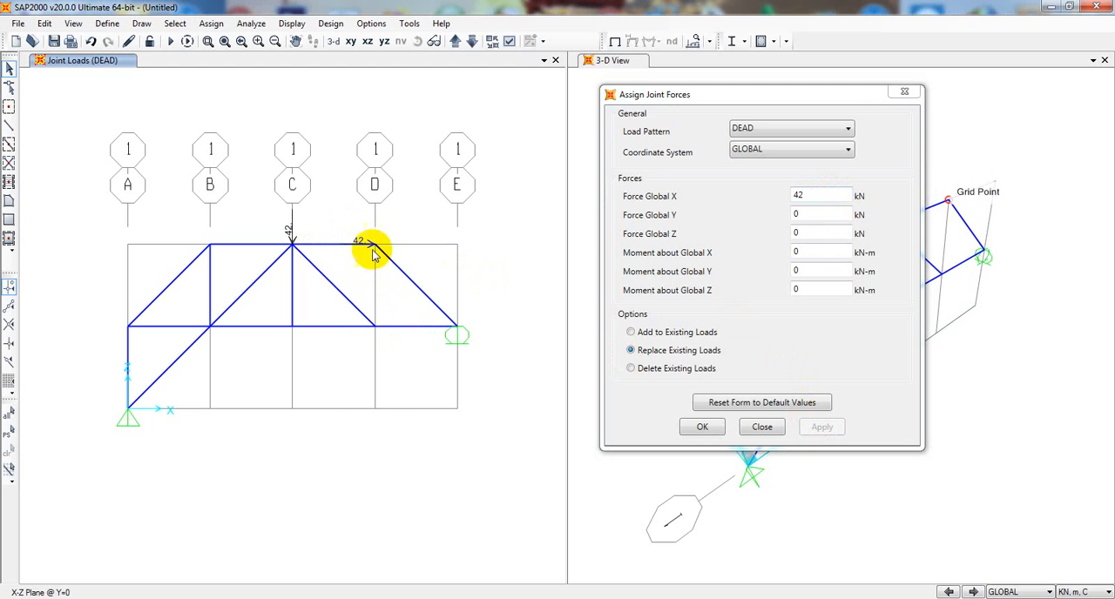
- Apply a DEAD joint force of -18 kN in Global Z and 0 in Global X to the bottom chord joint on grid line D
key("alt+Tab")
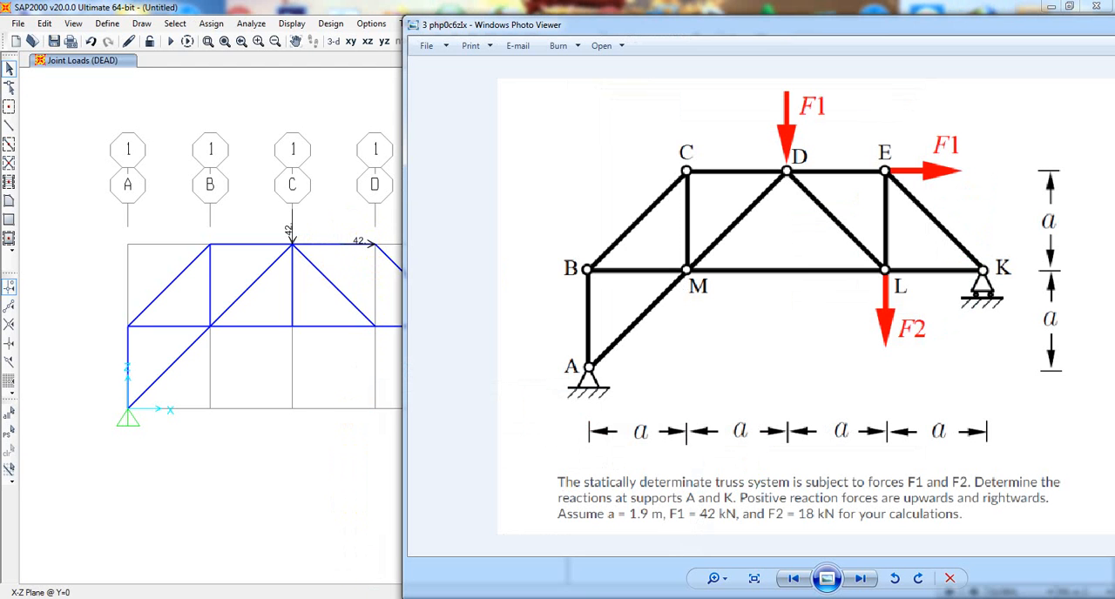
key("alt+Tab")
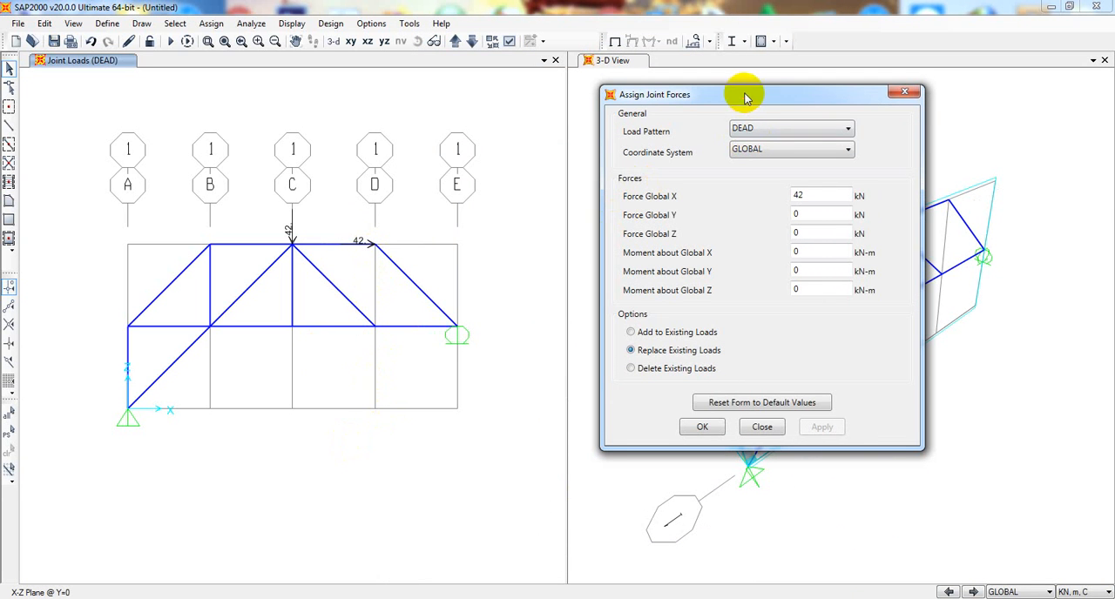
left_click_drag(747, 94, 763, 95)
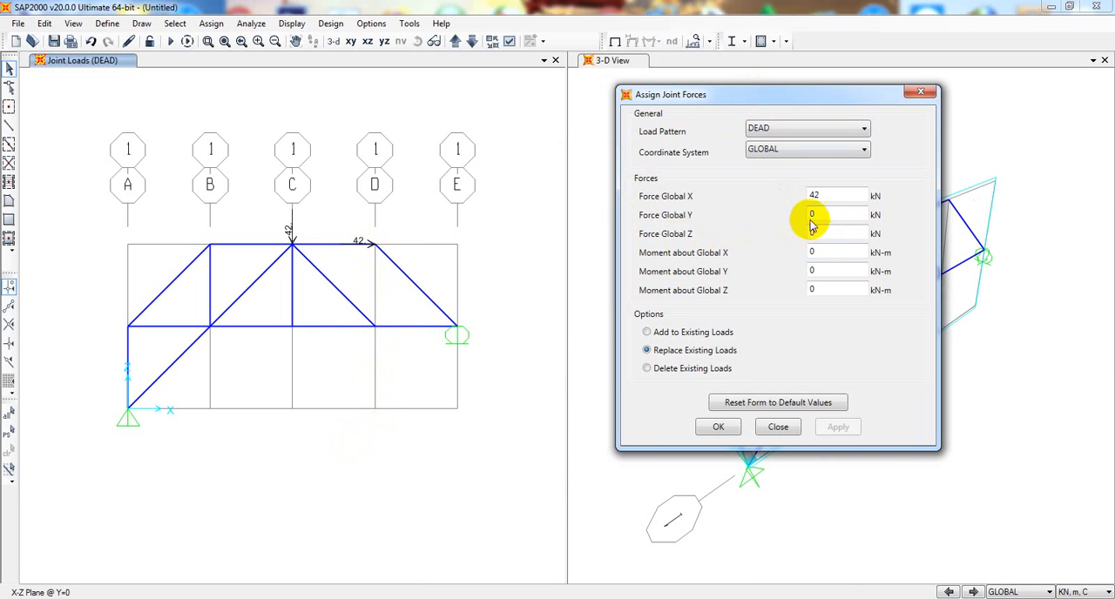
double_click(794, 198)
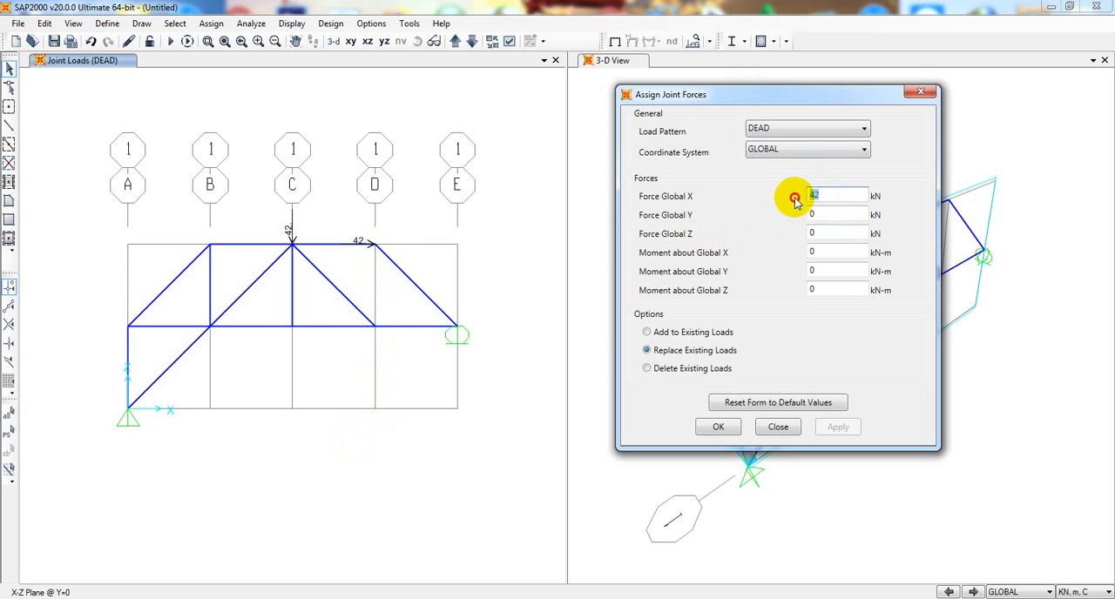
double_click(825, 230)
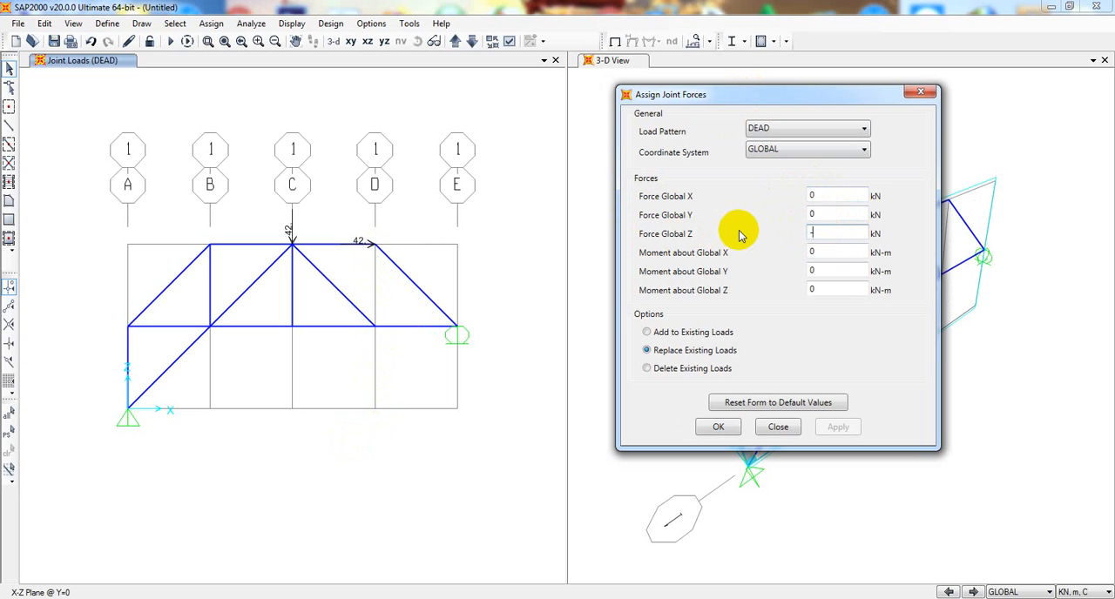
left_click(311, 598)
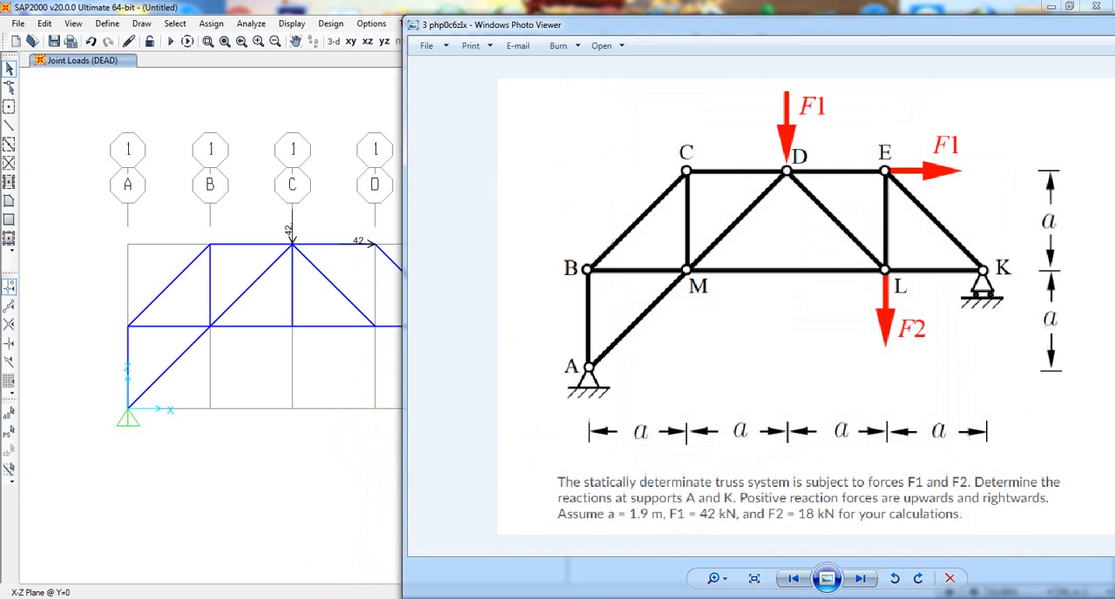
left_click(312, 598)
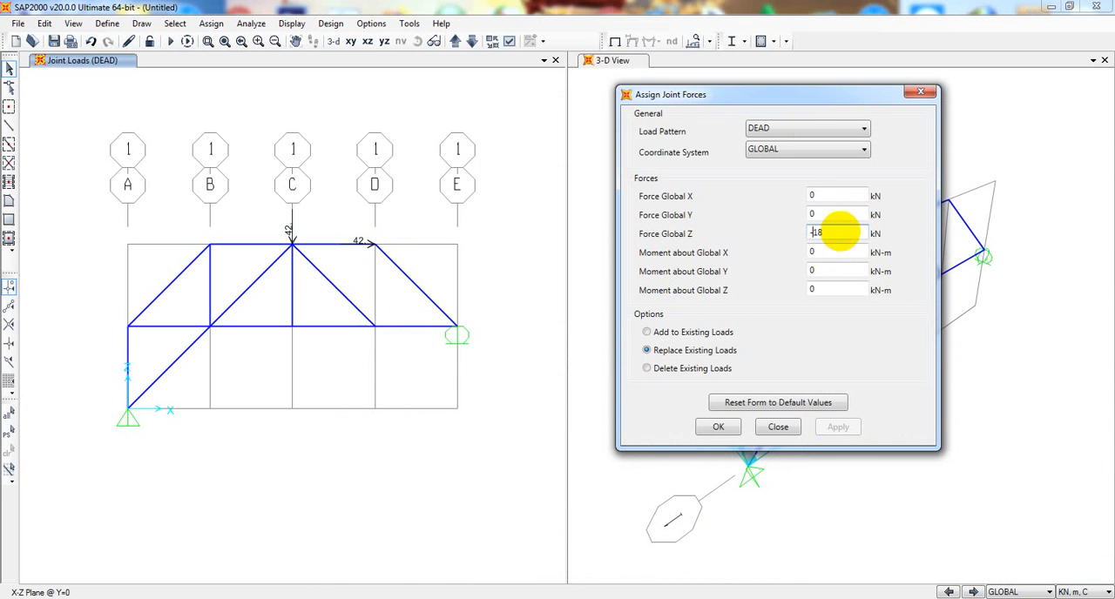
left_click(853, 250)
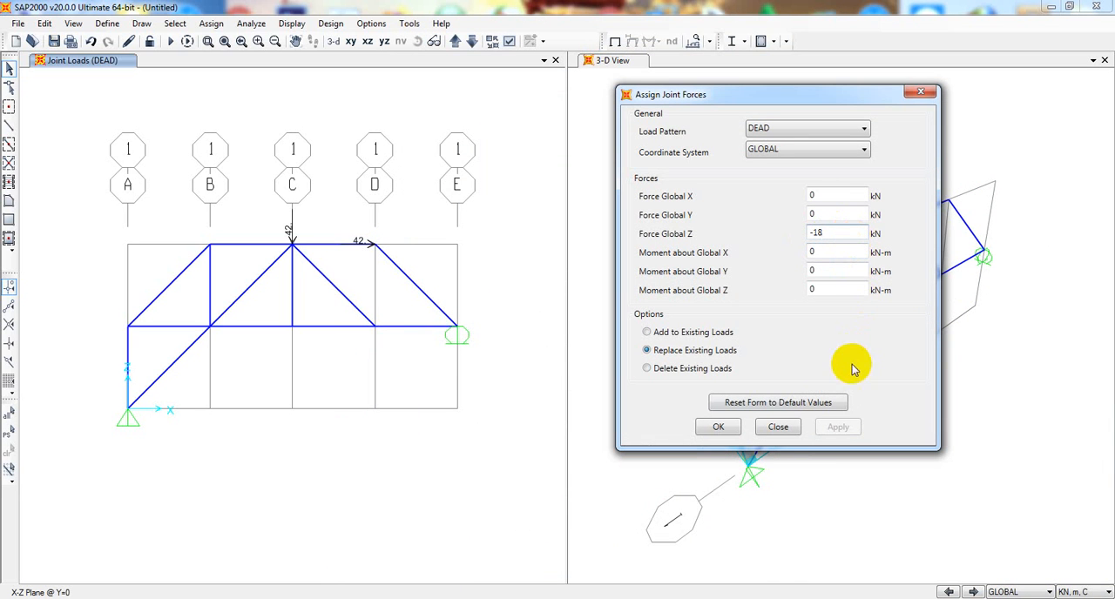
left_click(373, 325)
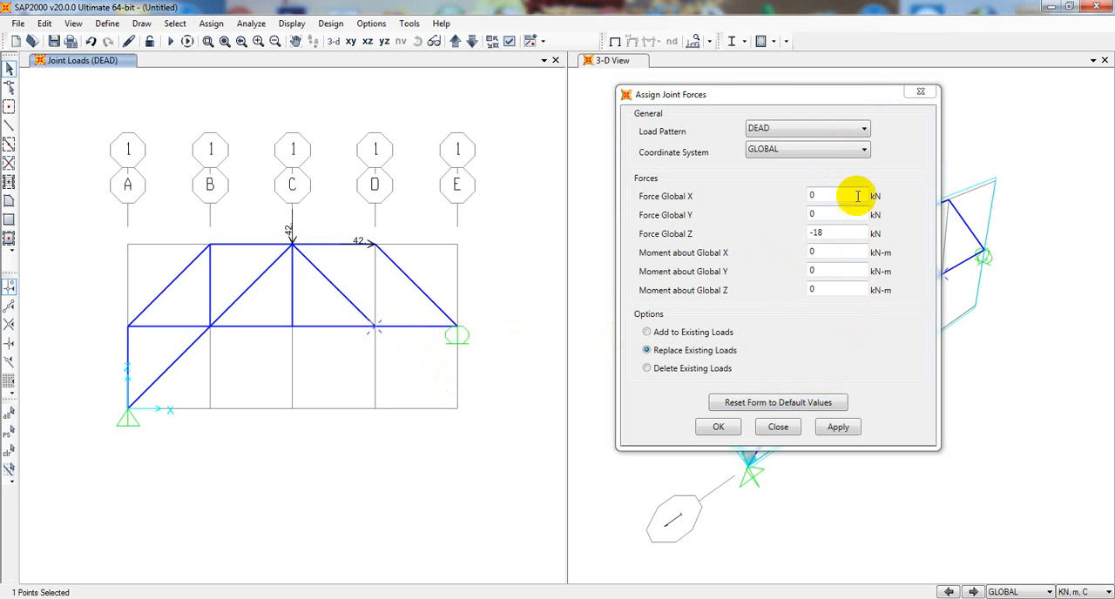
left_click(836, 429)
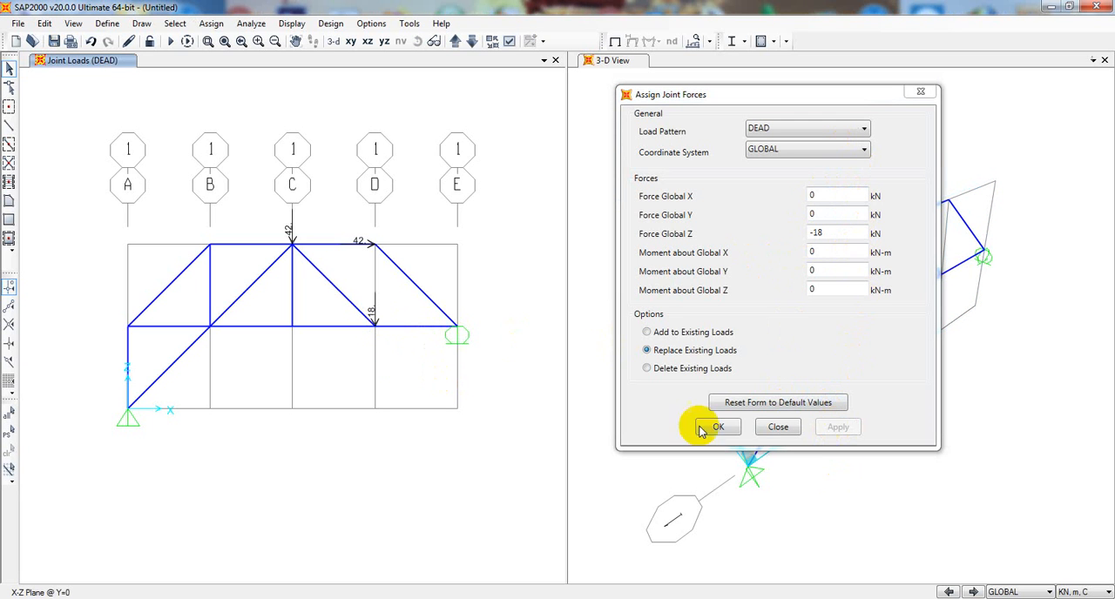
- Draw the missing vertical FSEC1 frame member with pinned ends on grid line D, between the top and bottom chord joints
left_click(921, 91)
left_click(9, 125)
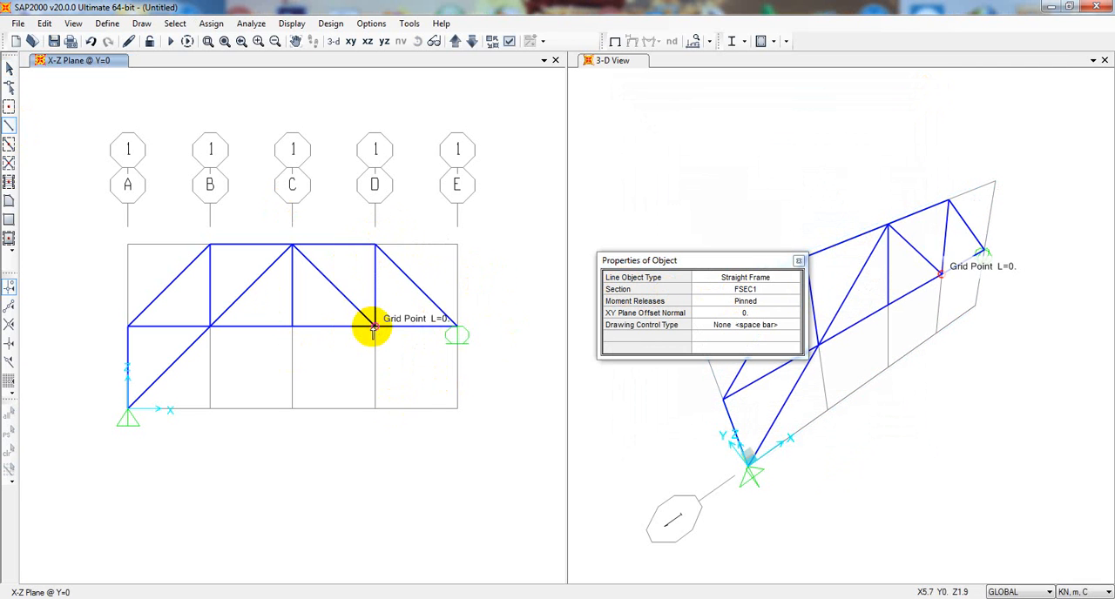
key("Escape")
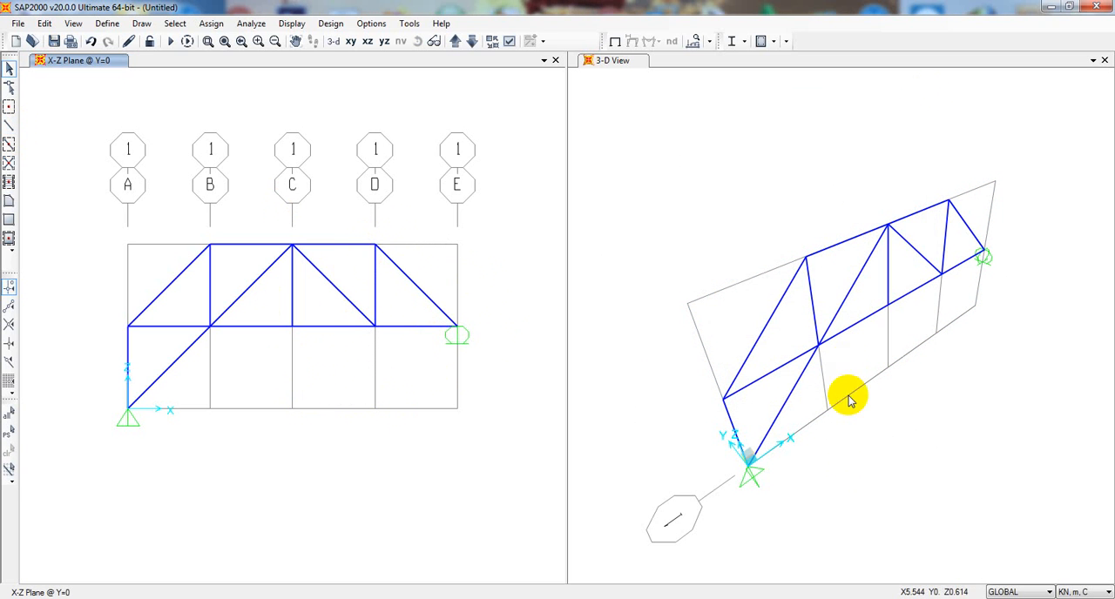
- Check the loads assigned to the top and bottom chord joints on grid line D
right_click(372, 251)
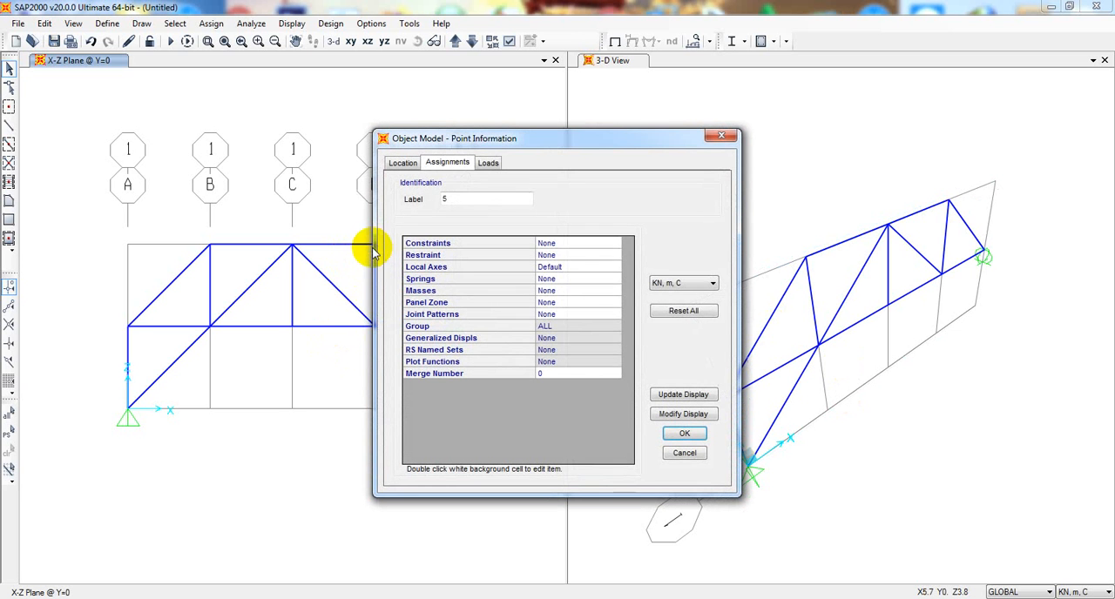
left_click(488, 162)
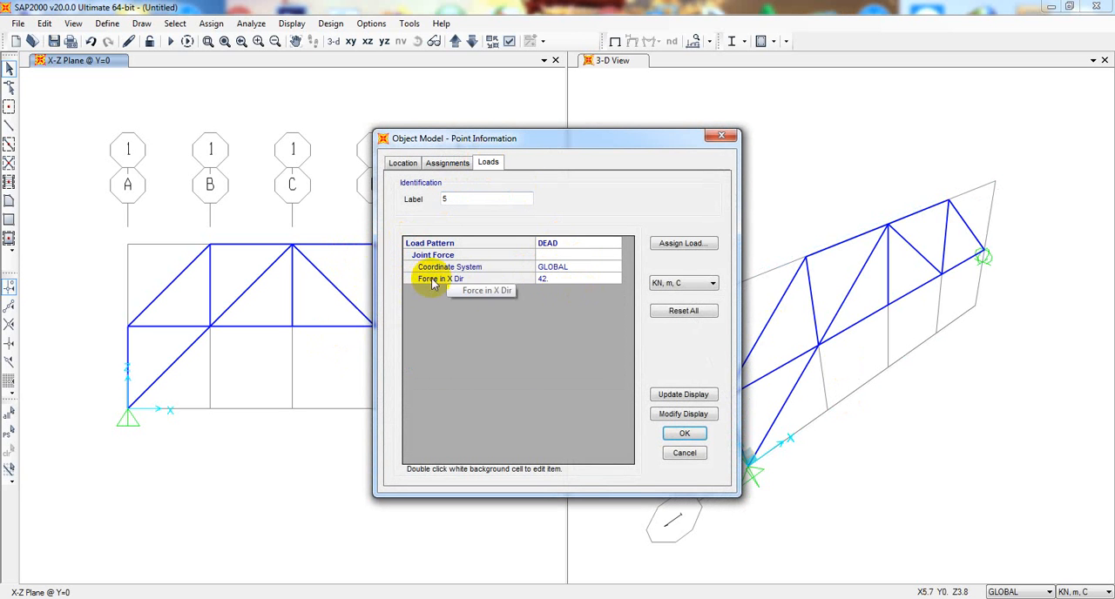
left_click(685, 454)
right_click(374, 327)
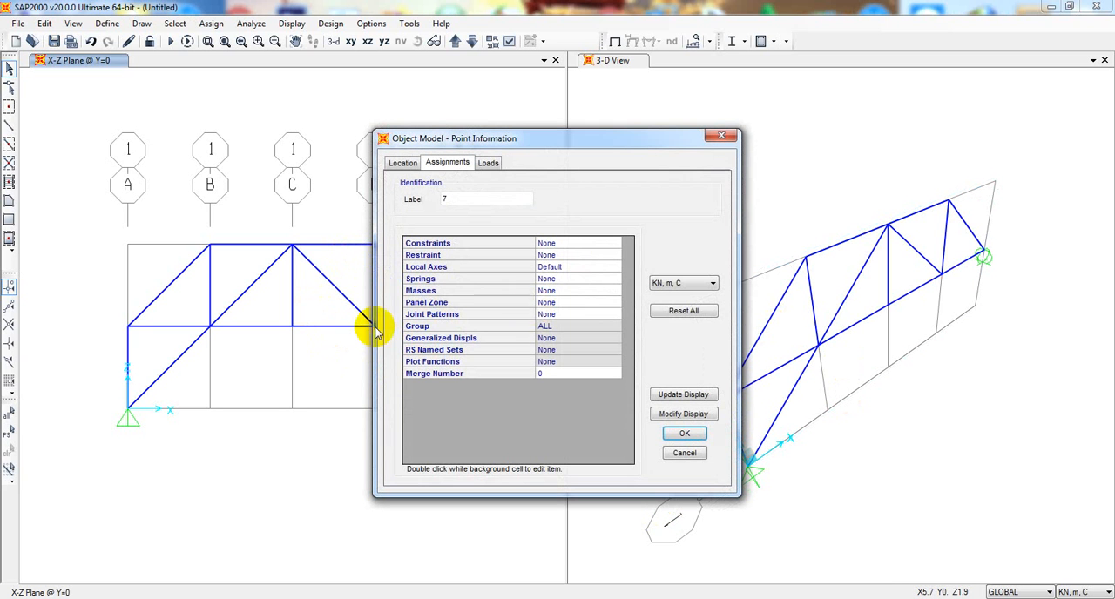
left_click(490, 166)
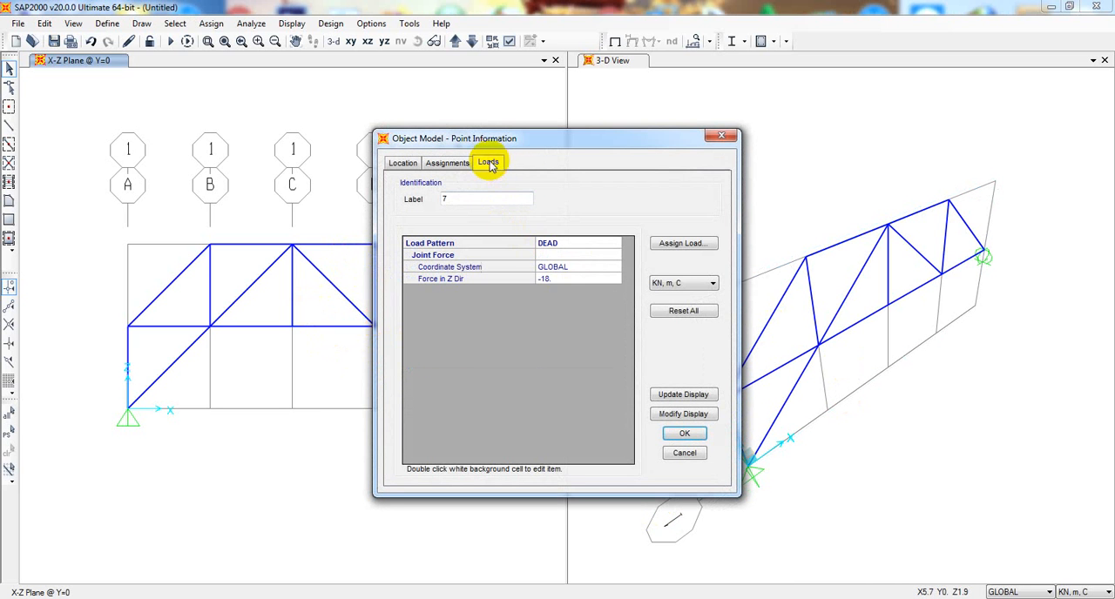
left_click(685, 453)
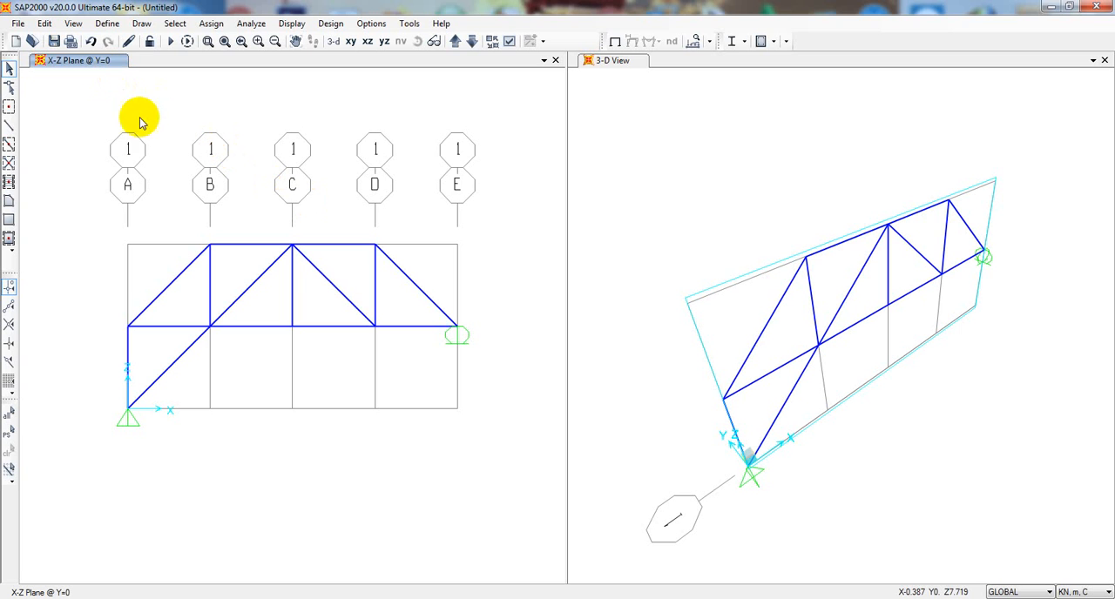
- Set the self-weight multiplier of the DEAD load pattern to 0
left_click(108, 26)
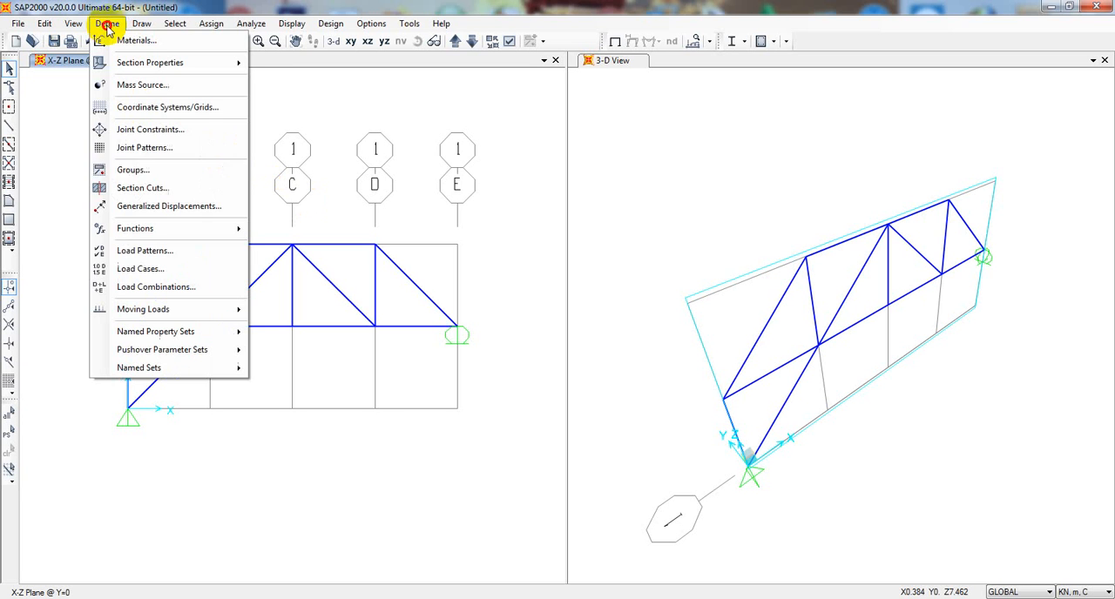
left_click(139, 255)
left_click_drag(253, 221, 423, 160)
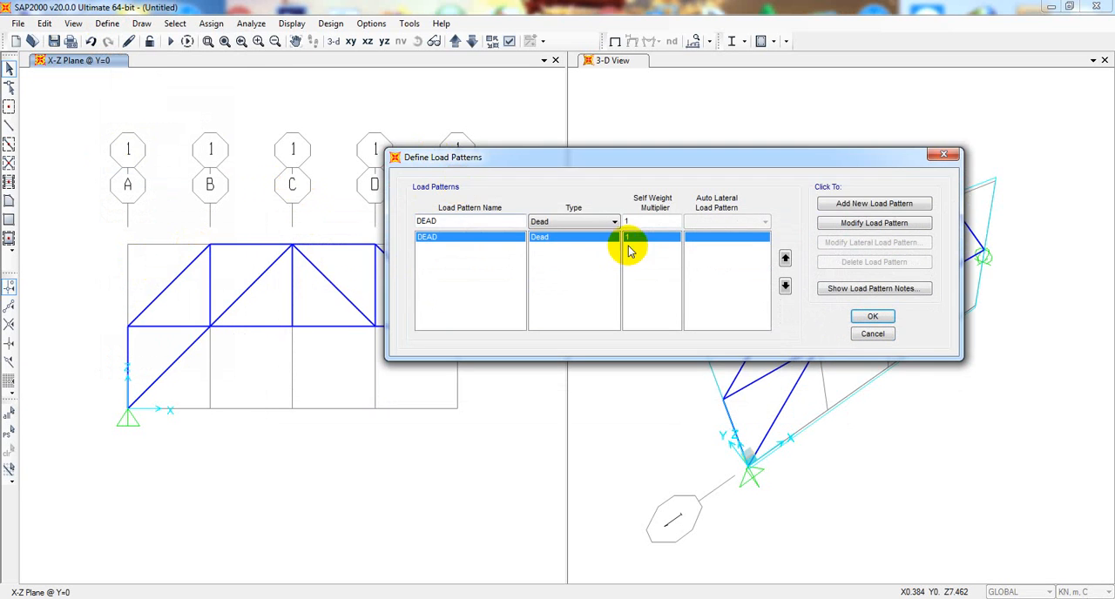
double_click(644, 223)
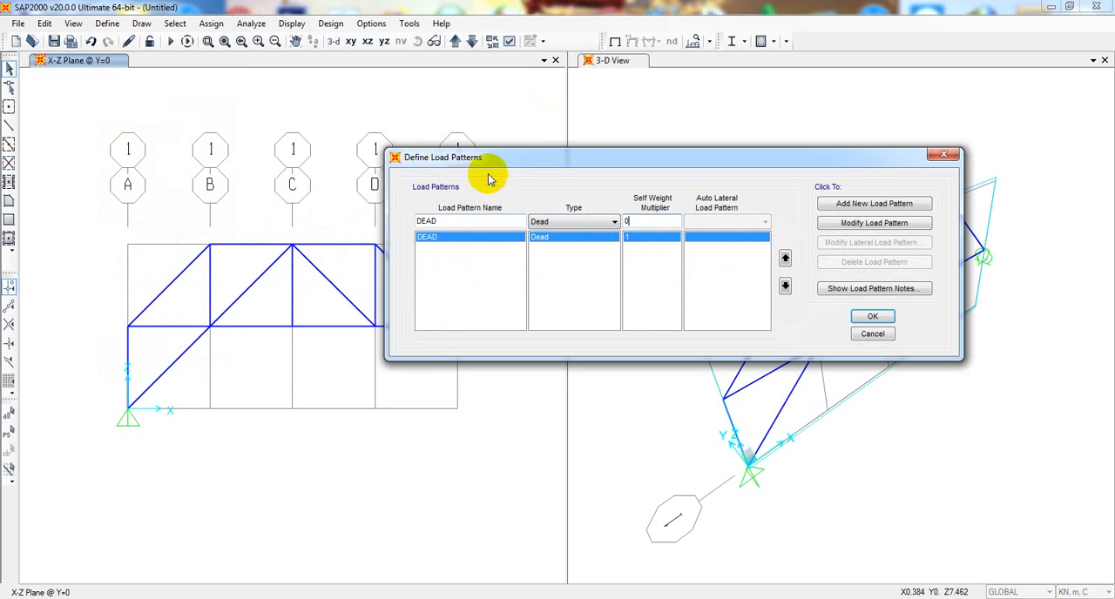
left_click_drag(480, 159, 547, 171)
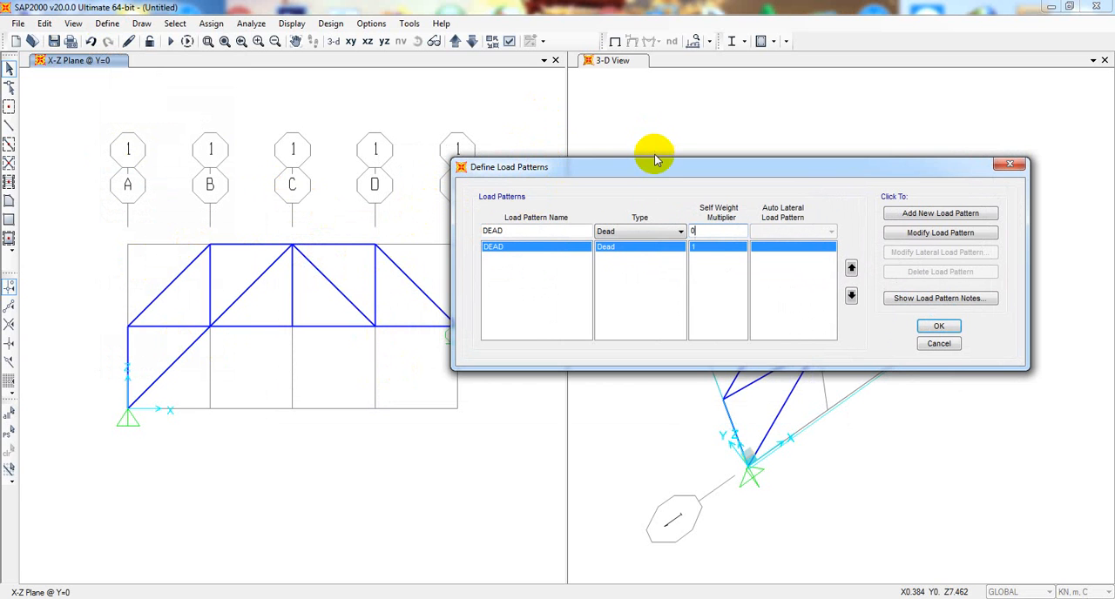
left_click_drag(653, 164, 663, 106)
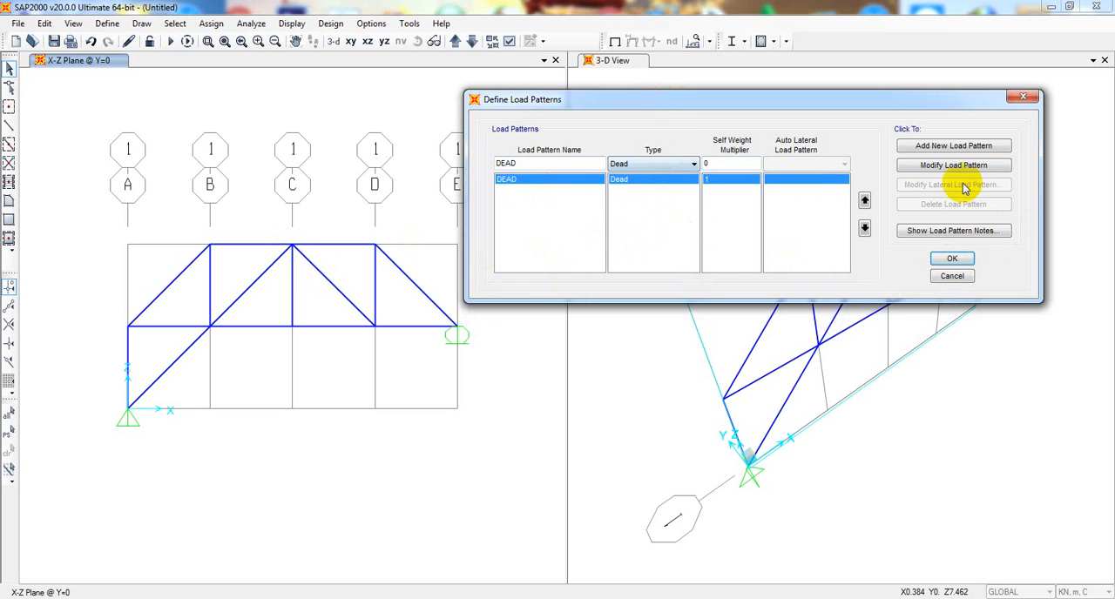
left_click(939, 166)
left_click(952, 259)
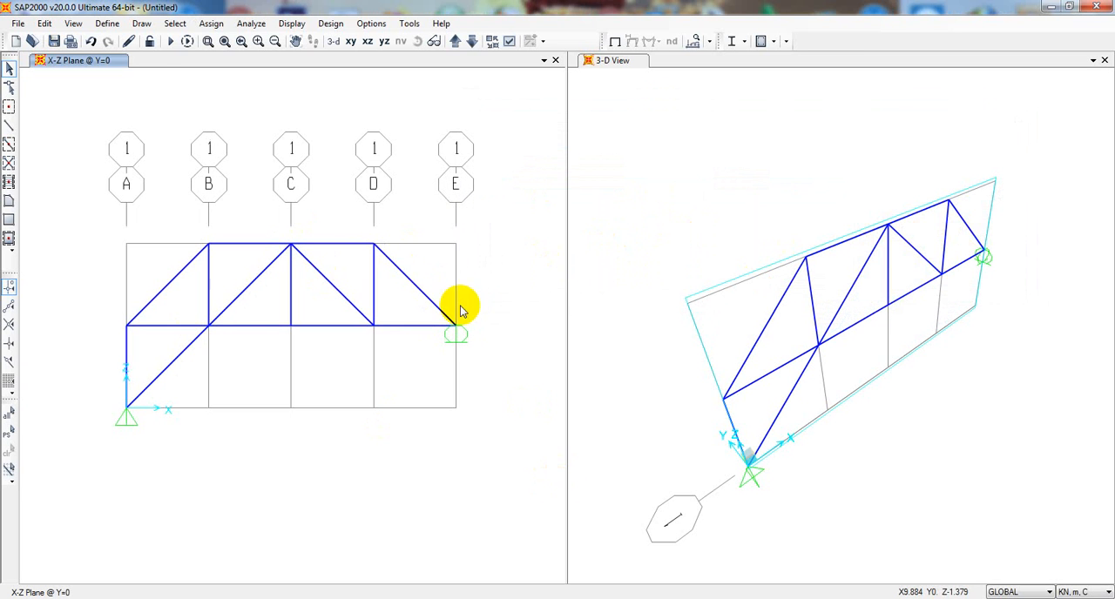
- Run the analysis with the MODAL case set to Do Not Run, saving the model as T A 3
left_click(173, 44)
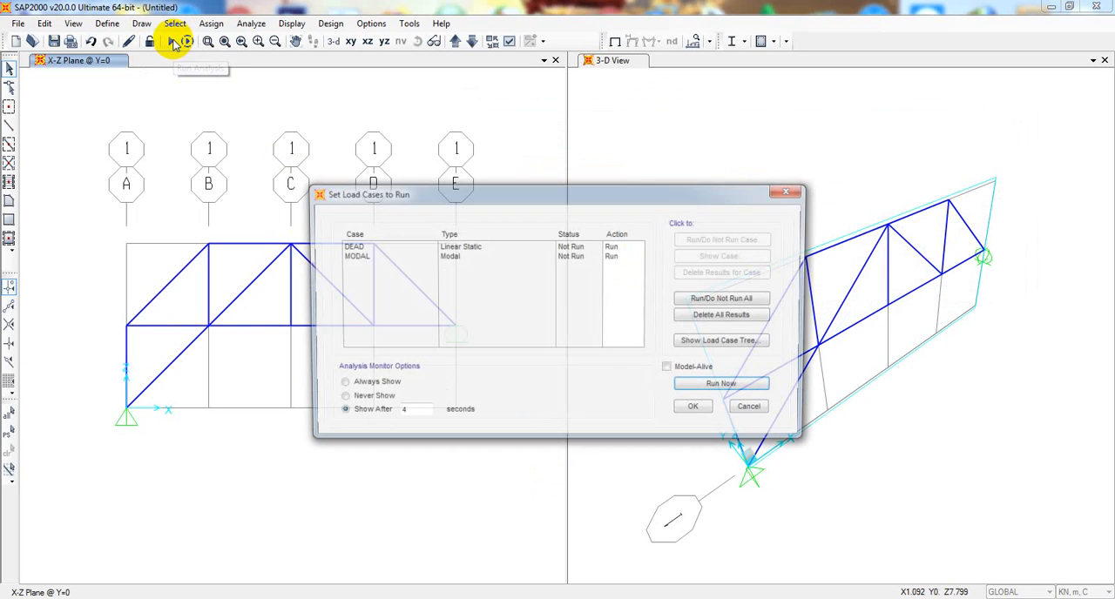
left_click(396, 255)
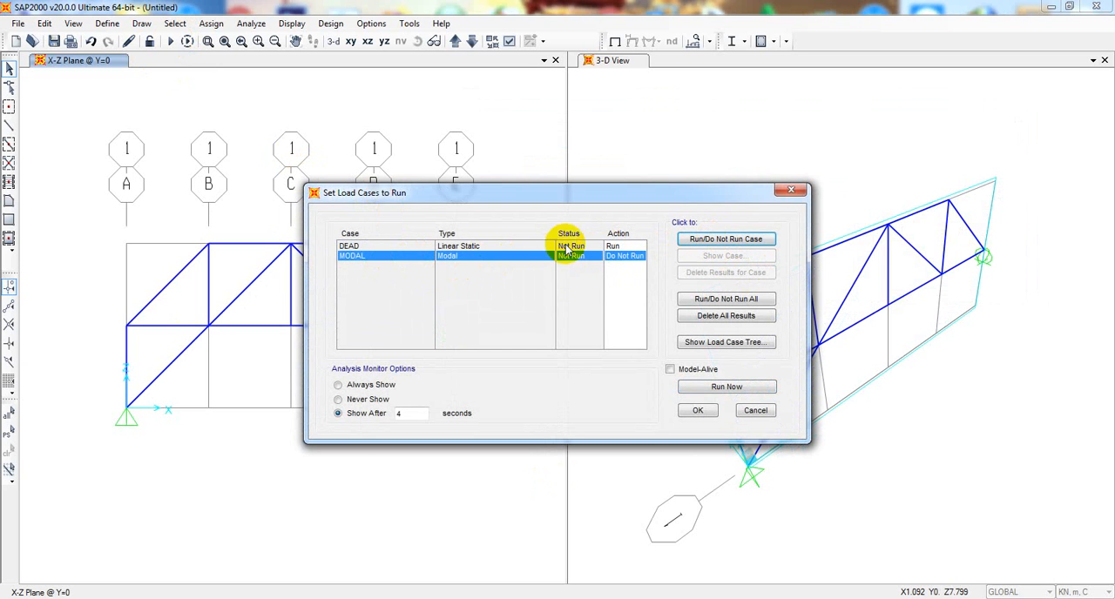
left_click(719, 389)
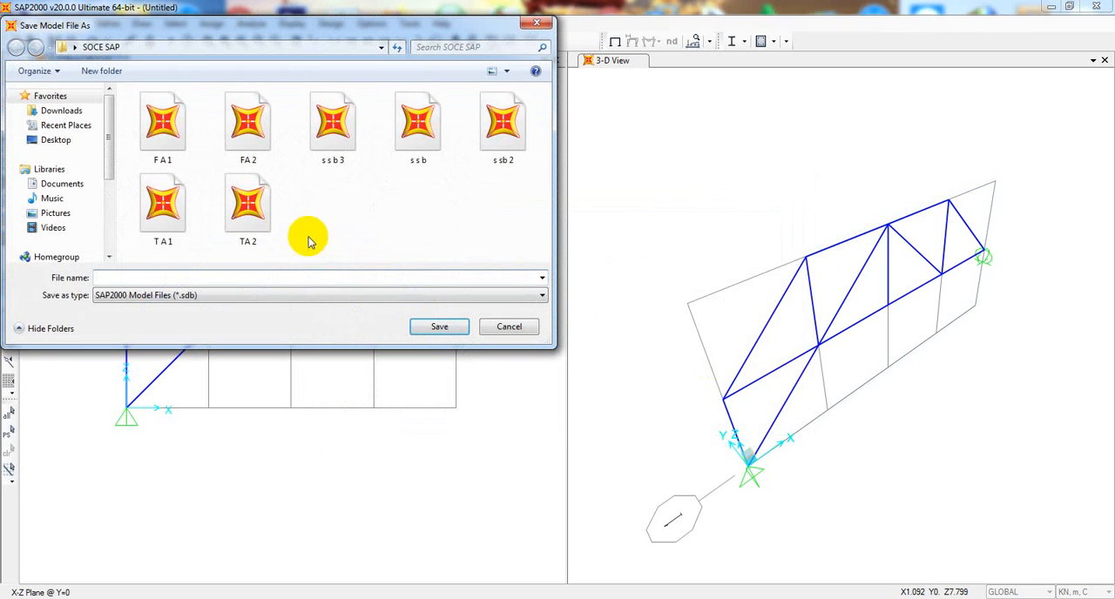
type("T")
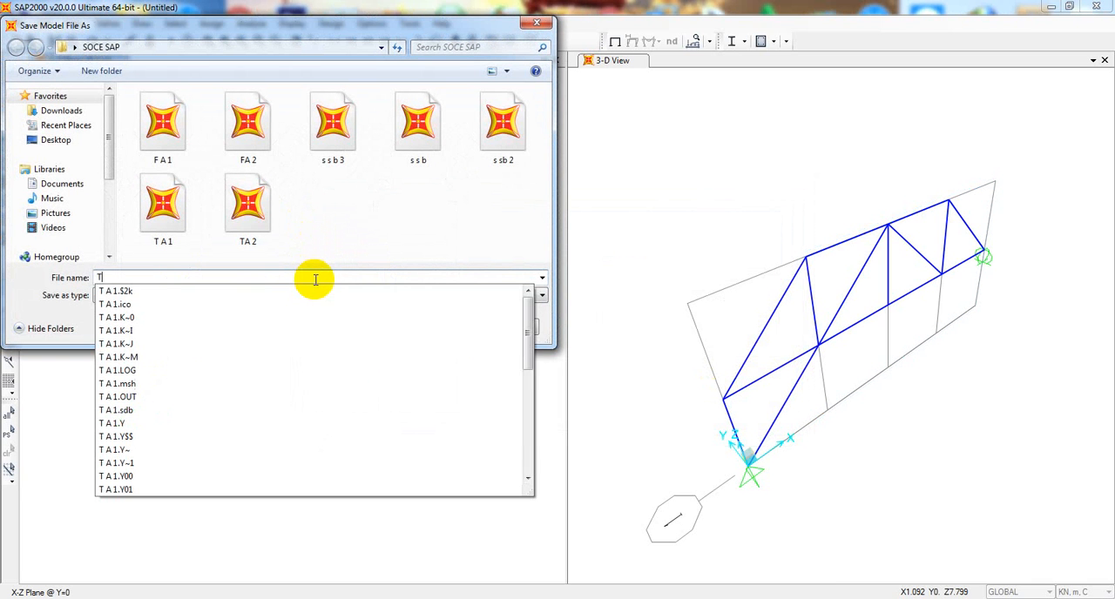
type(" A 3")
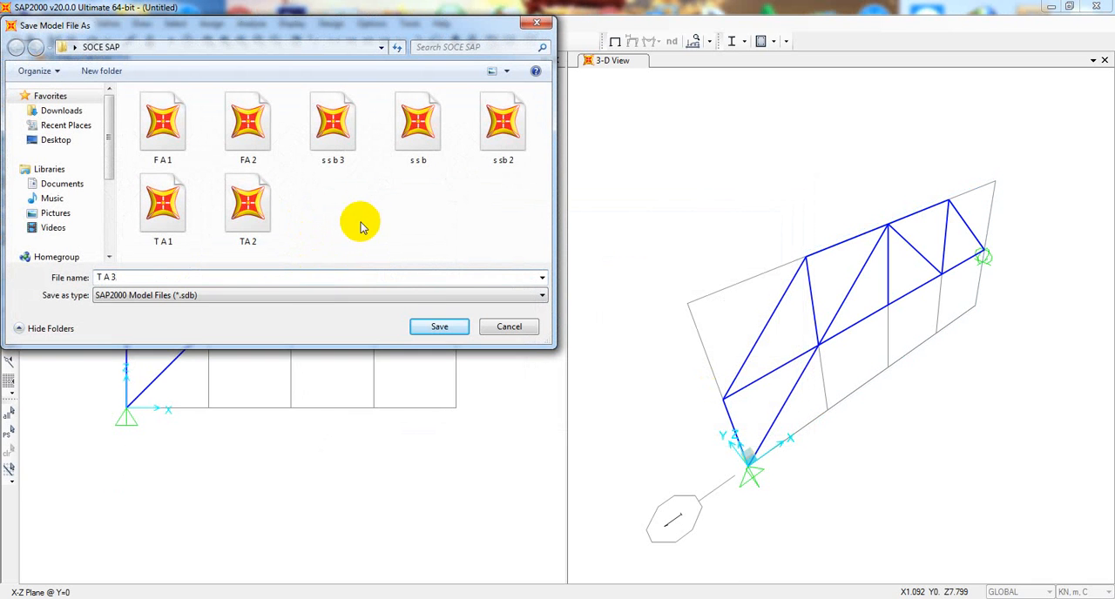
left_click(433, 330)
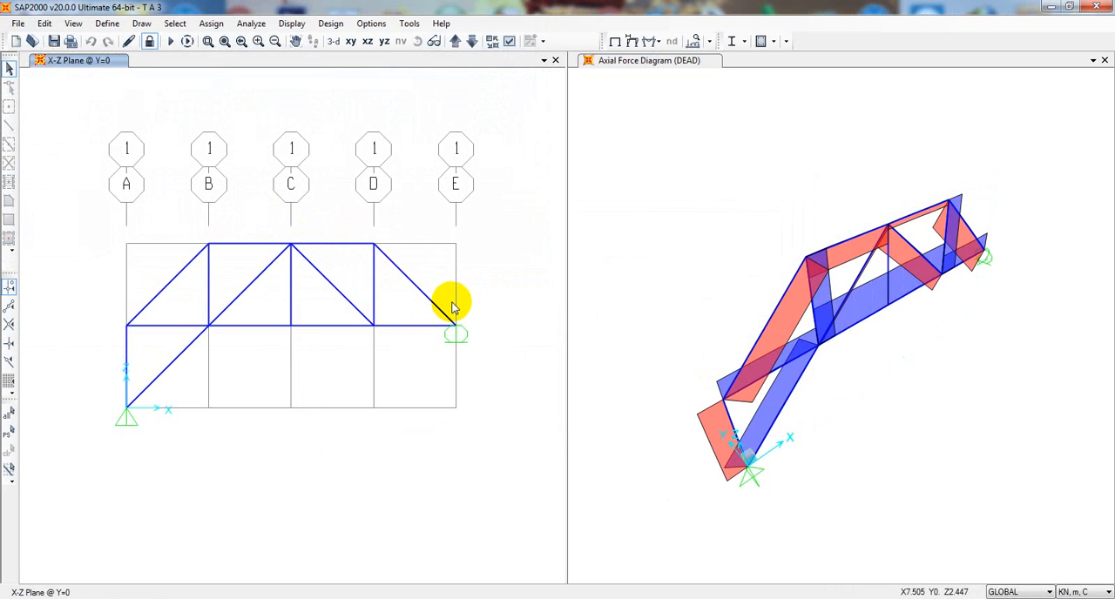
- Display the DEAD joint reactions as arrows in the X-Z plane view
left_click(744, 241)
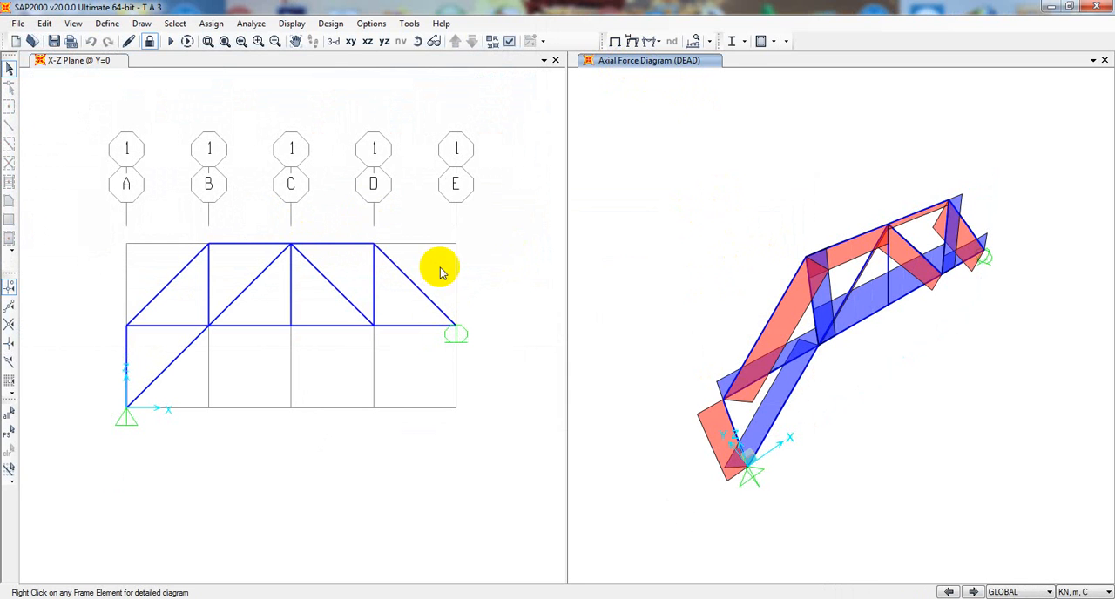
left_click(511, 273)
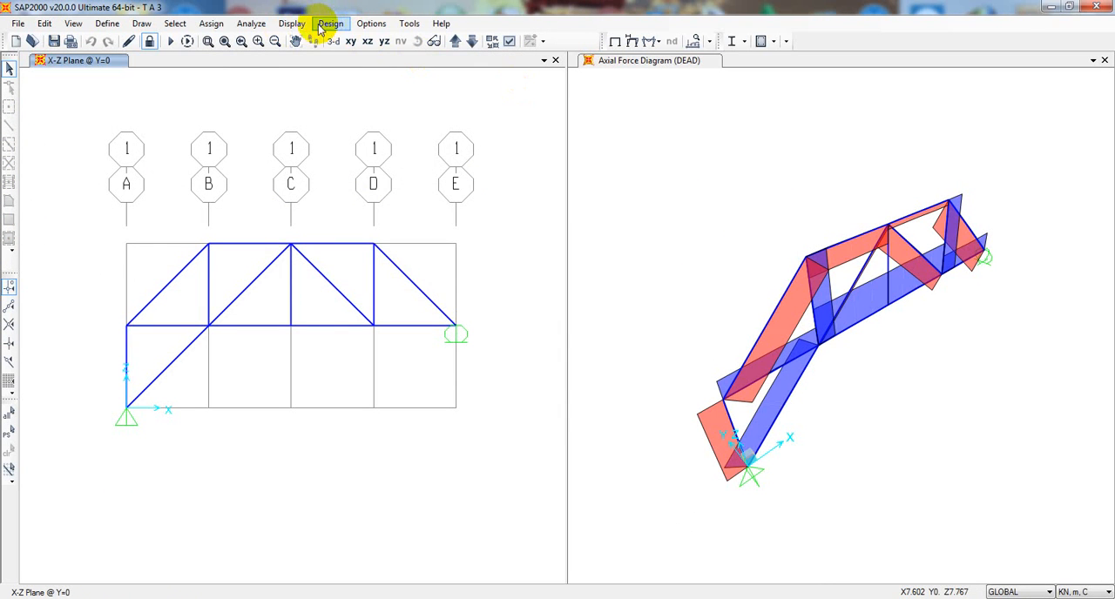
left_click(292, 24)
mouse_move(339, 197)
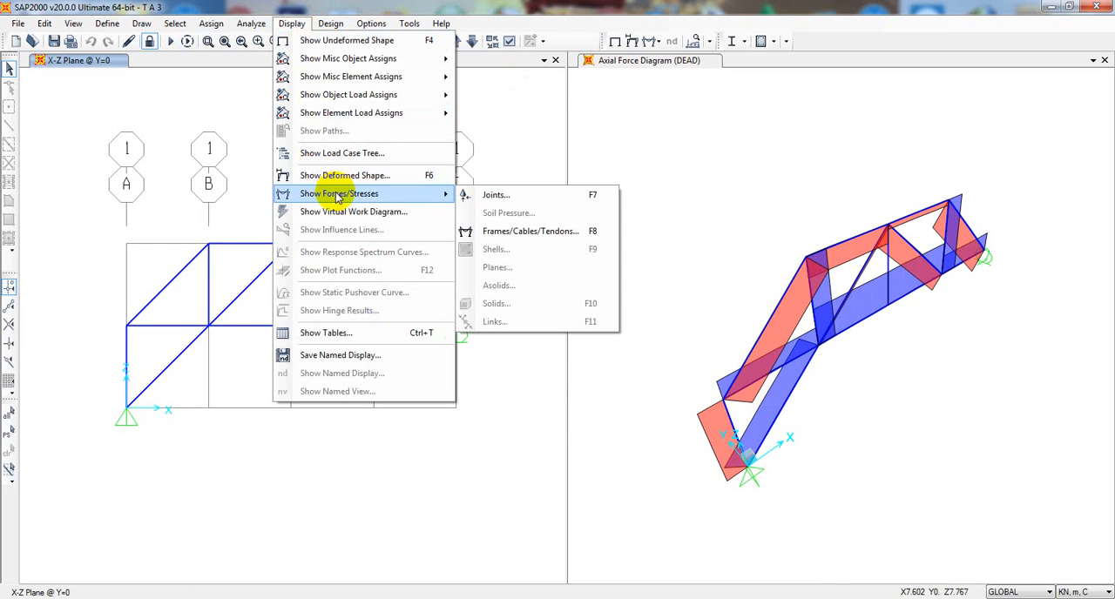
left_click(507, 195)
left_click_drag(517, 155, 664, 112)
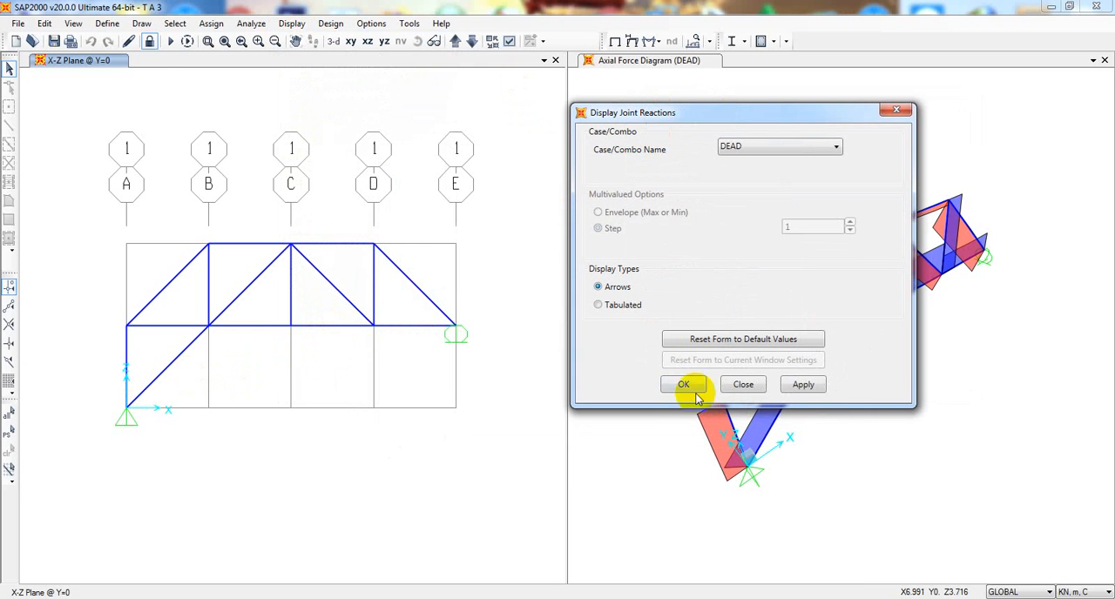
left_click(804, 384)
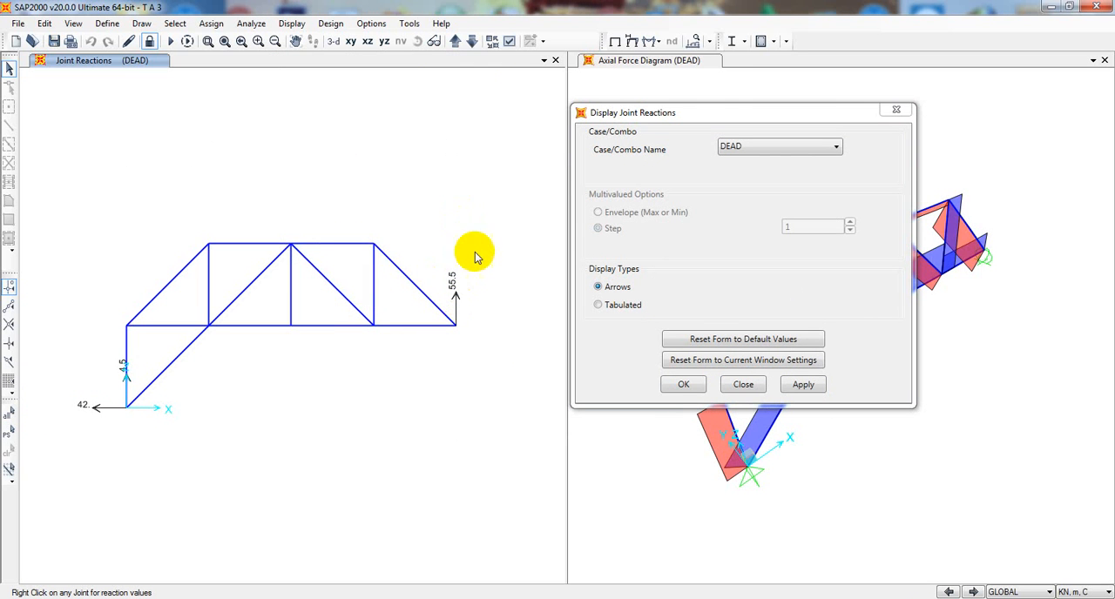
left_click_drag(732, 122, 734, 104)
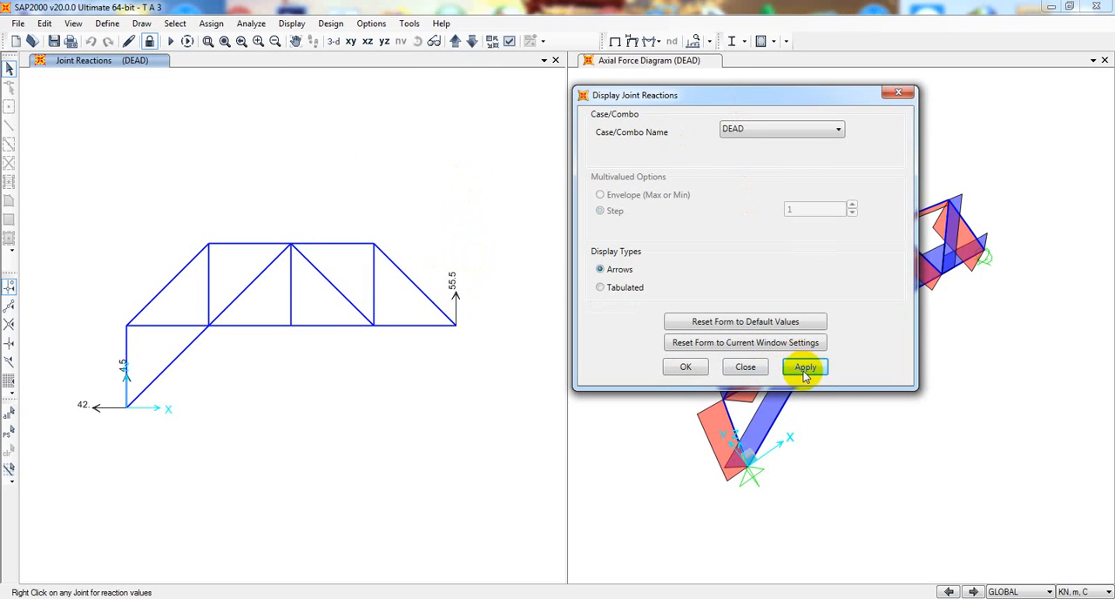
left_click(751, 367)
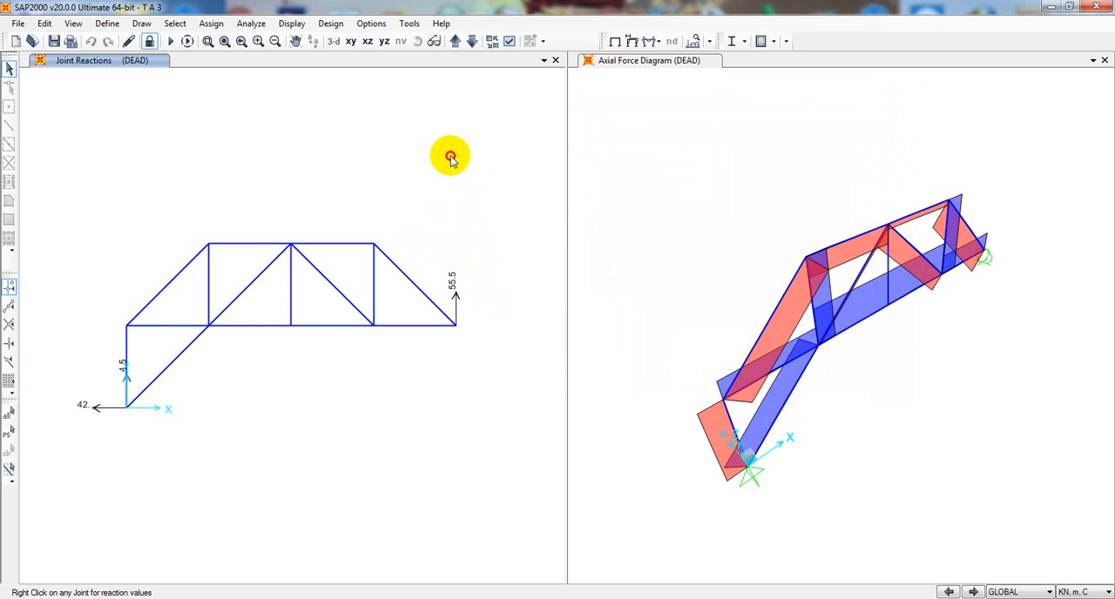
- Display the filled axial force diagram for the DEAD case in the X-Z plane view with automatic scaling
left_click(658, 42)
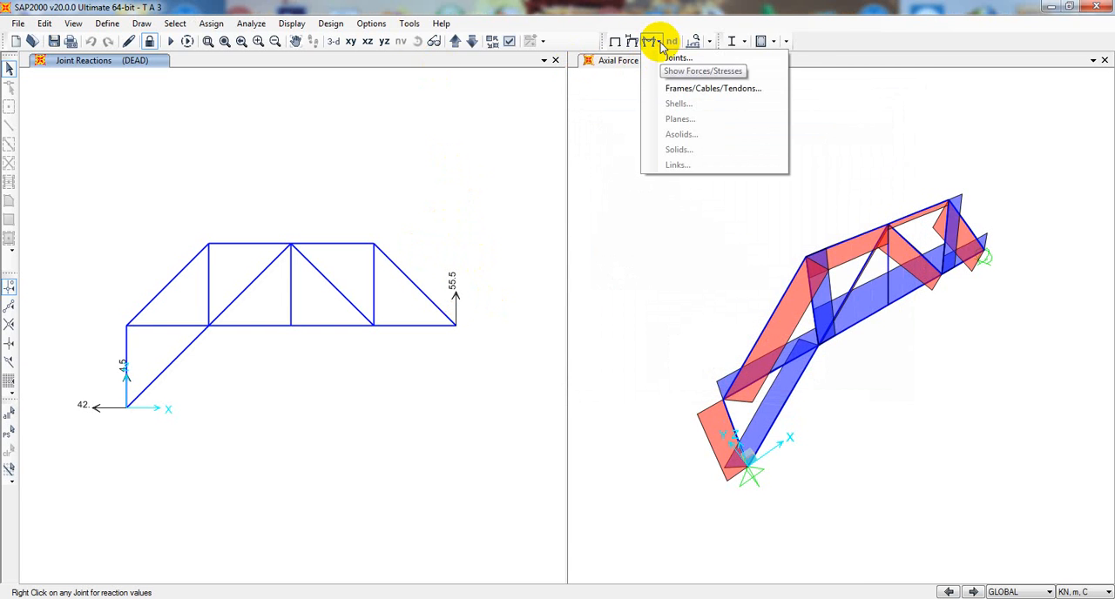
left_click(705, 88)
left_click_drag(610, 78, 730, 65)
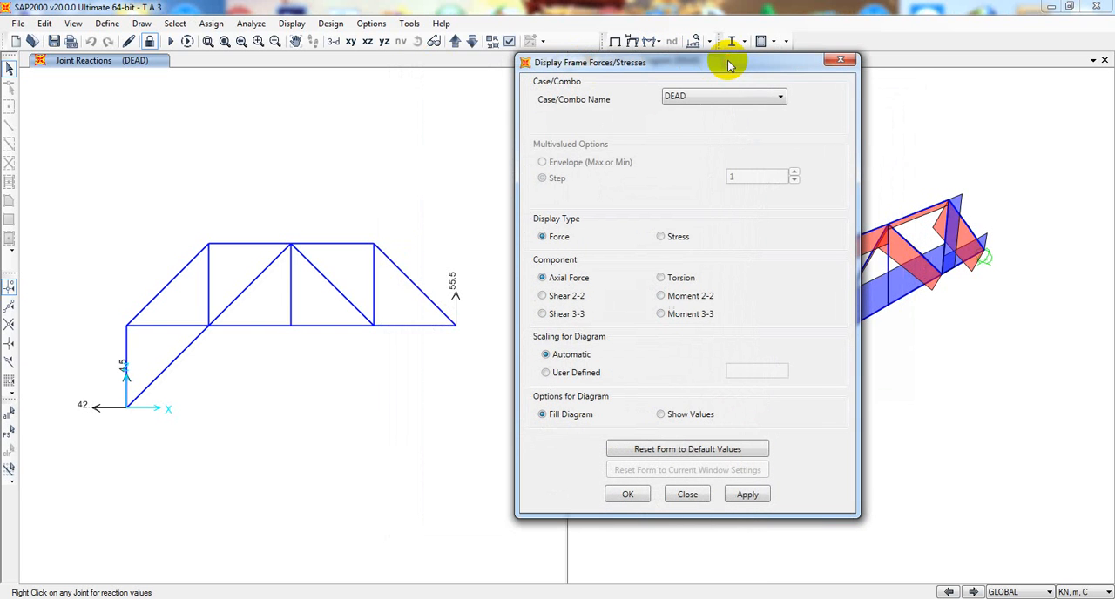
left_click_drag(619, 54, 640, 54)
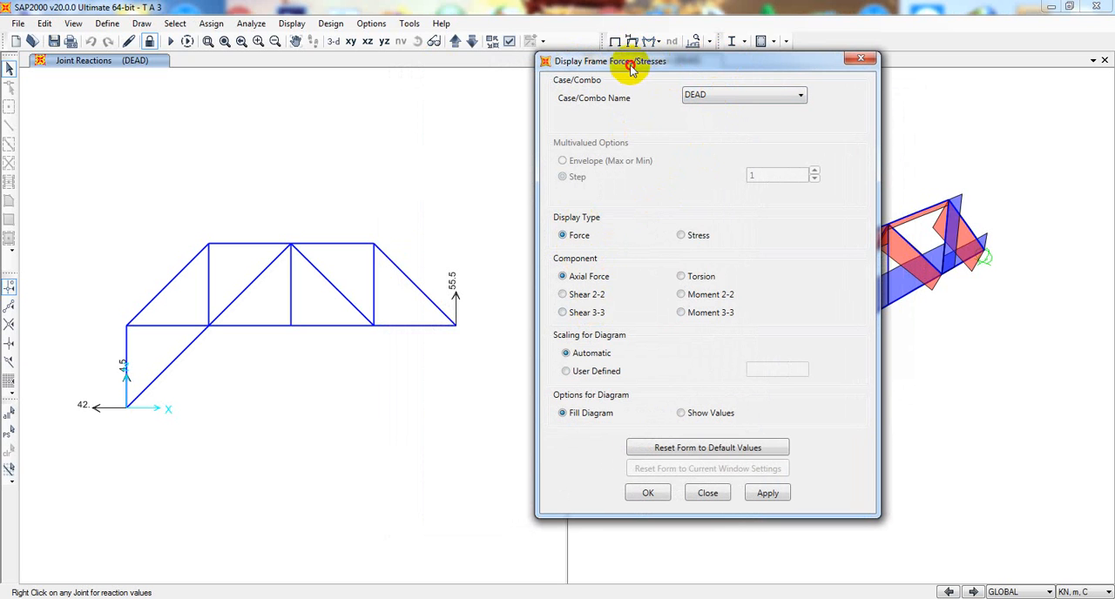
left_click_drag(631, 67, 637, 52)
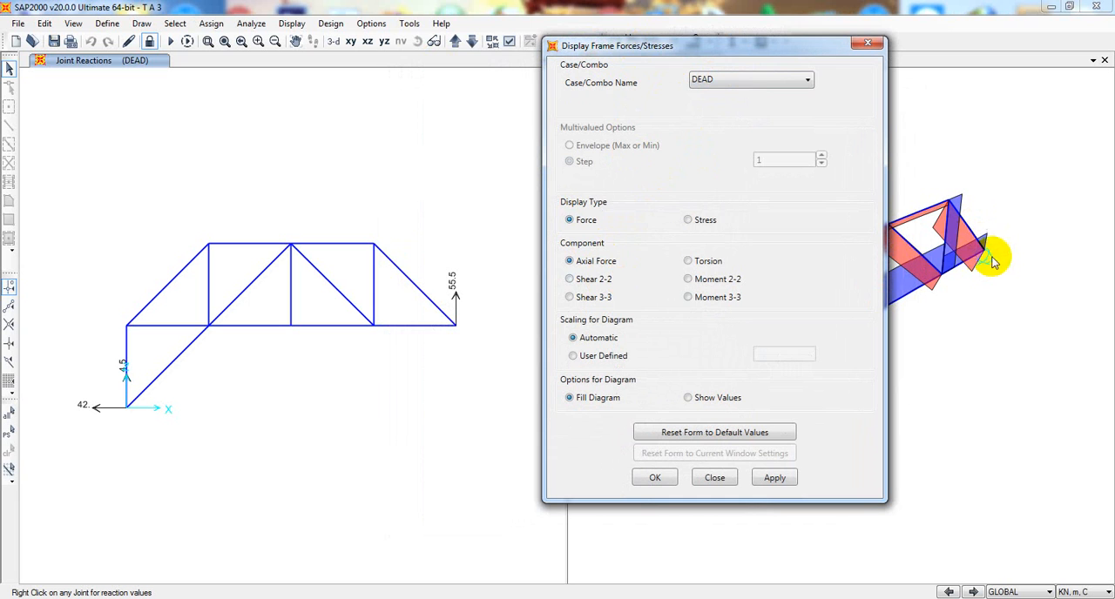
left_click_drag(682, 48, 678, 49)
left_click(407, 368)
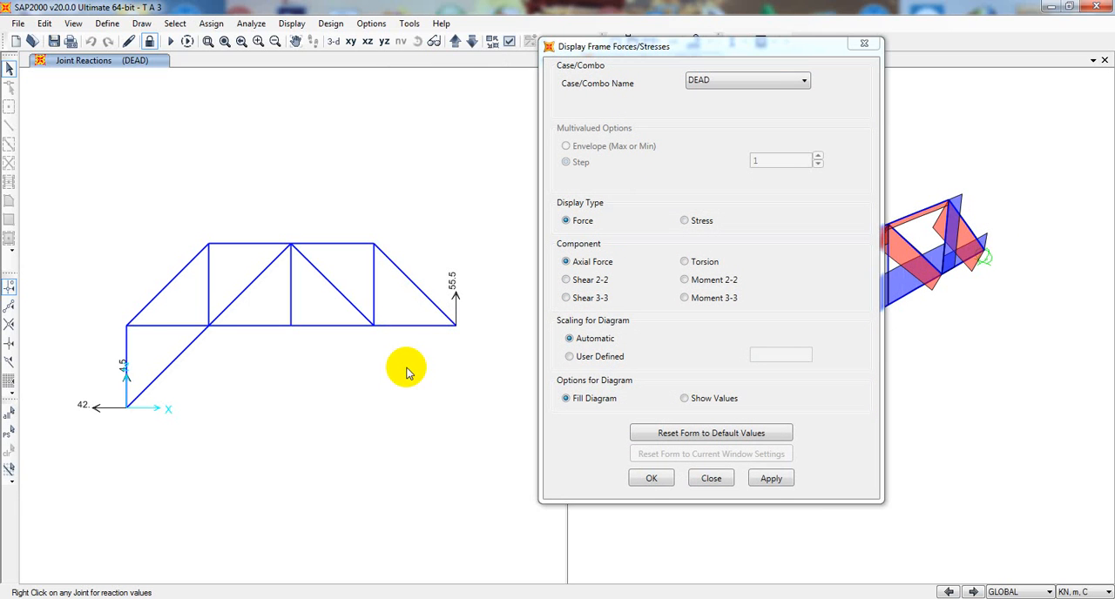
left_click(771, 478)
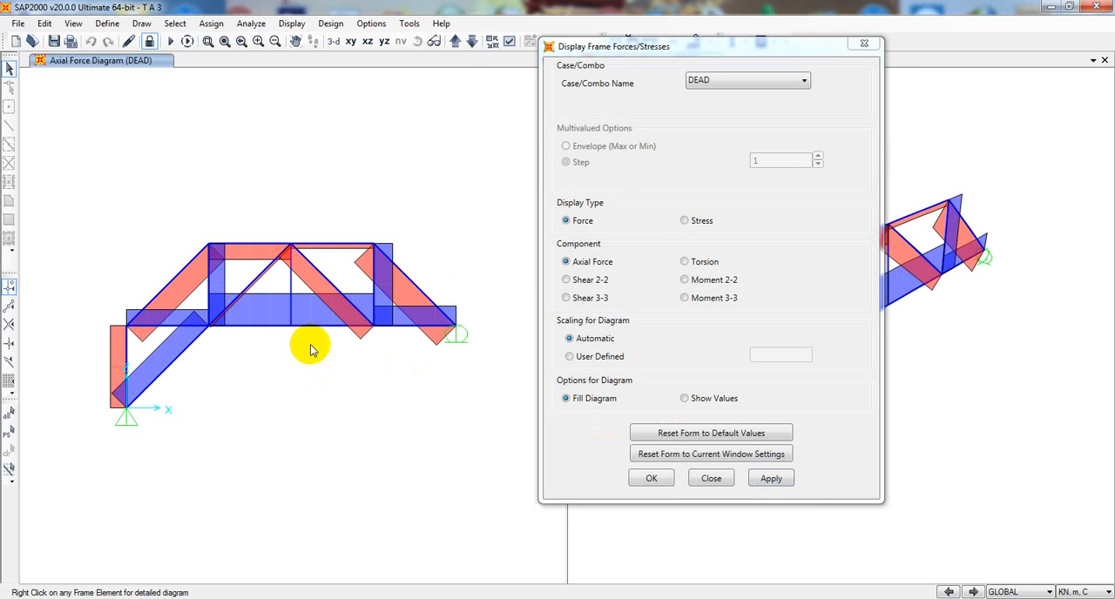
- Inspect the axial force values of individual truss members, including the diagonals and the top chord
mouse_move(312, 265)
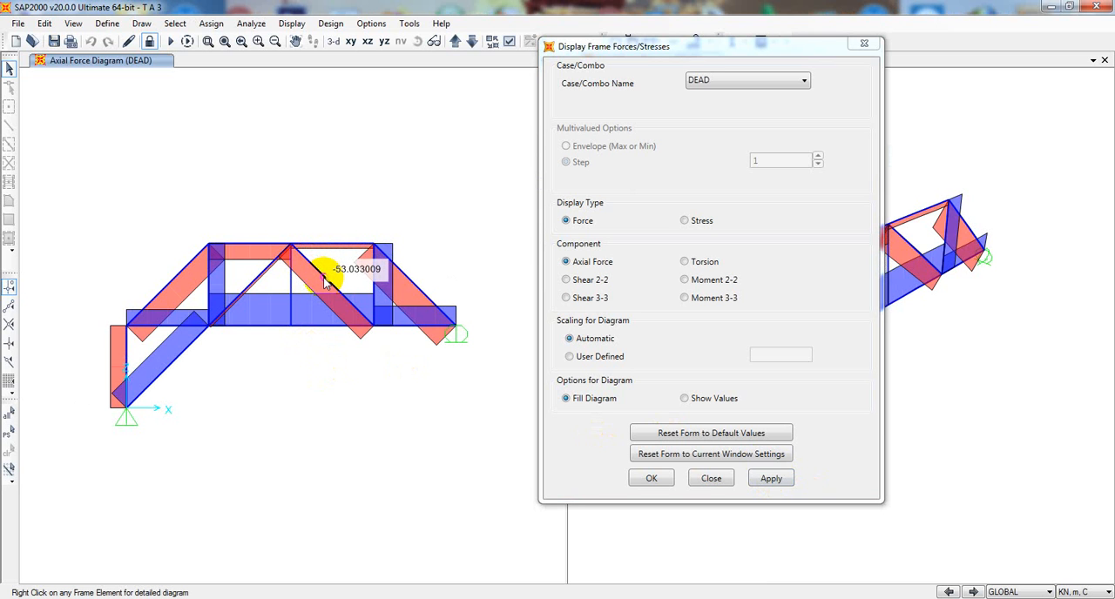
mouse_move(258, 285)
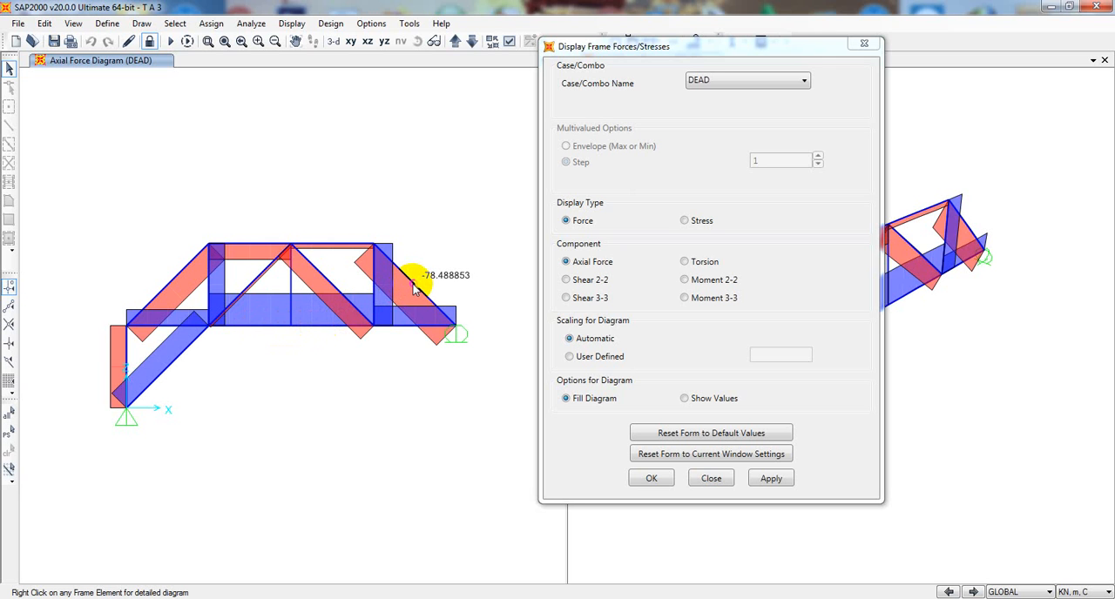
mouse_move(342, 247)
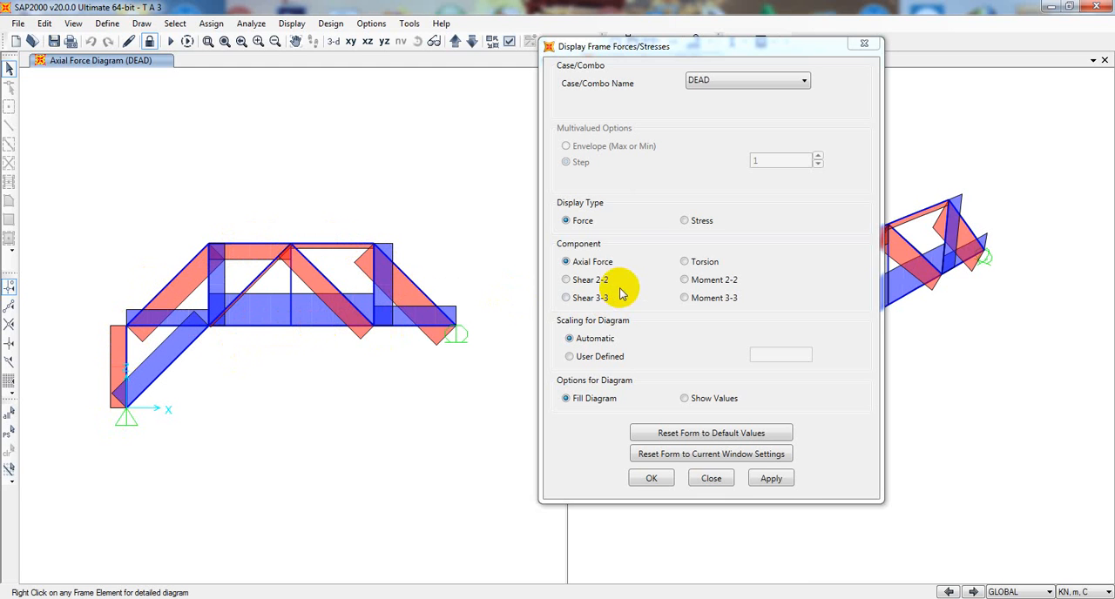
- View the Shear 2-2 and Shear 3-3 diagrams for the DEAD case in the X-Z view
left_click(589, 283)
left_click(590, 280)
left_click(771, 478)
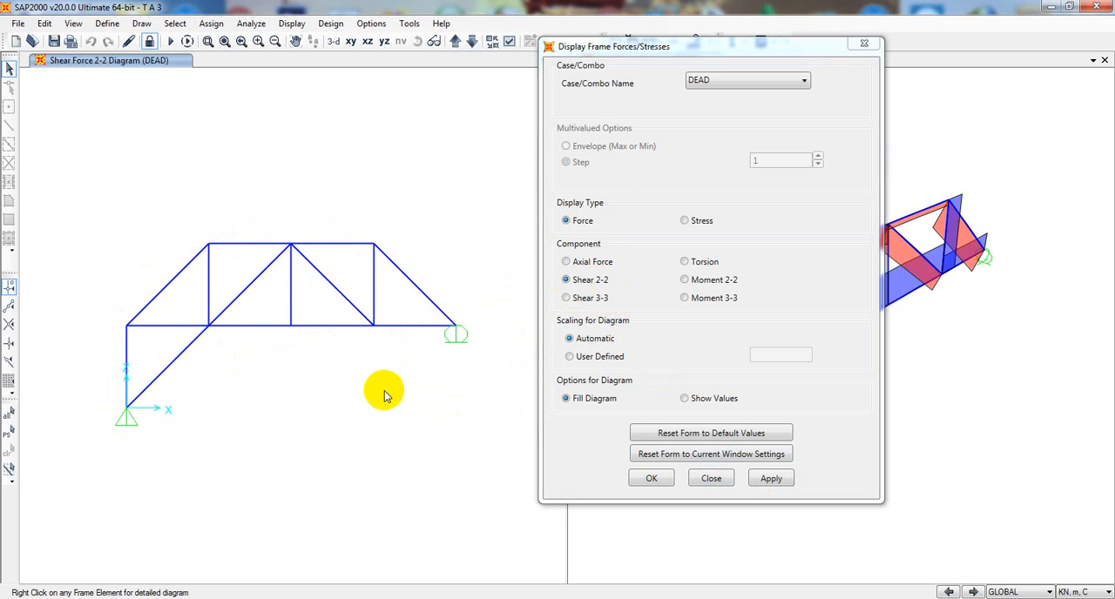
left_click(575, 279)
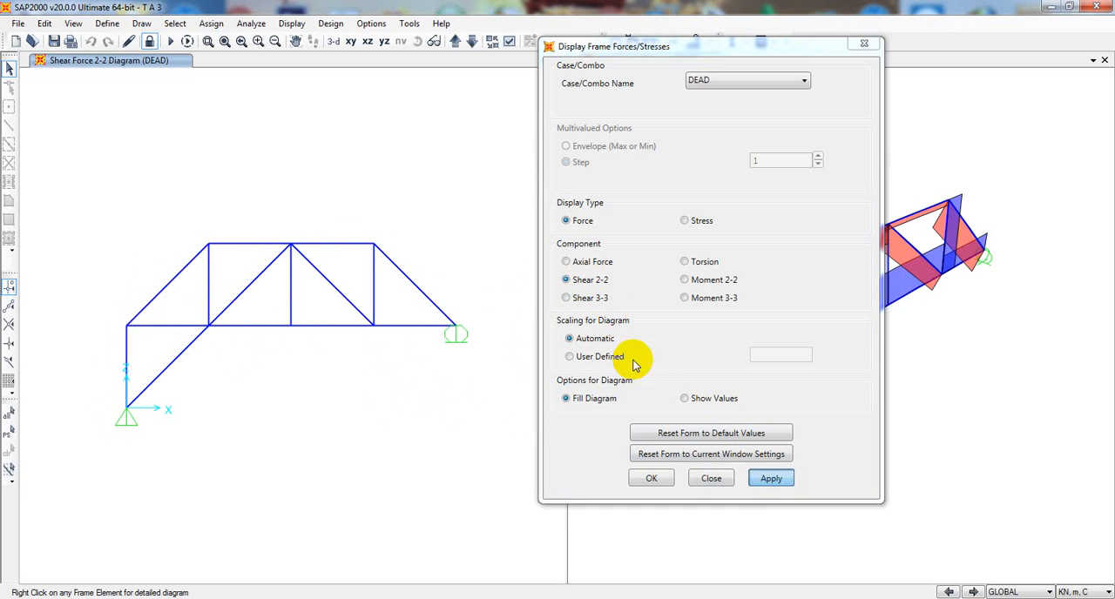
left_click(601, 298)
left_click(773, 479)
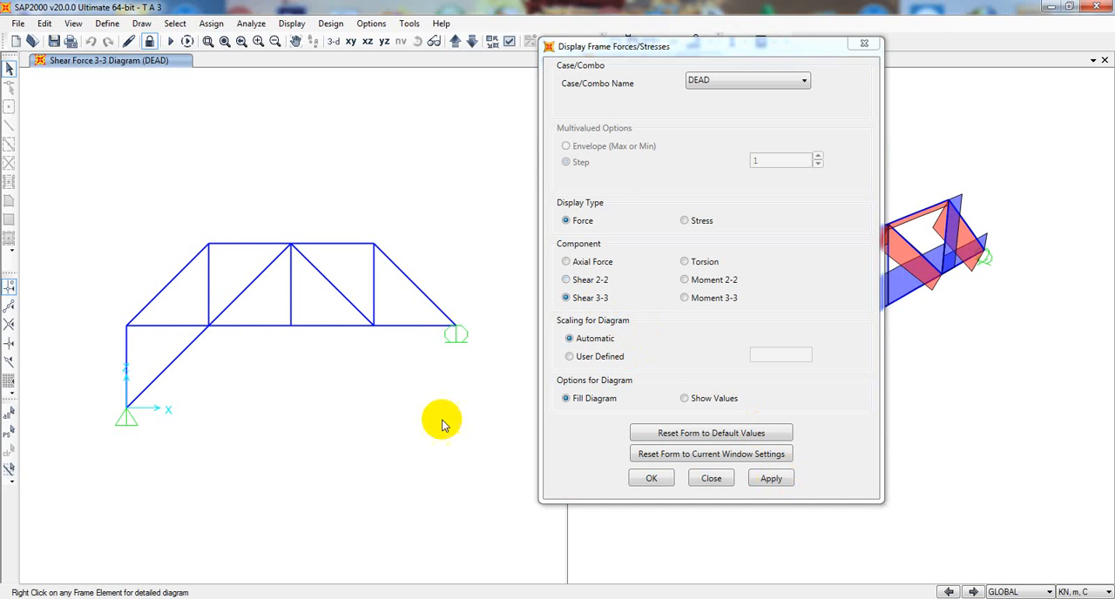
- View the Moment 2-2 and Moment 3-3 diagrams for the DEAD case in the X-Z view
left_click(685, 279)
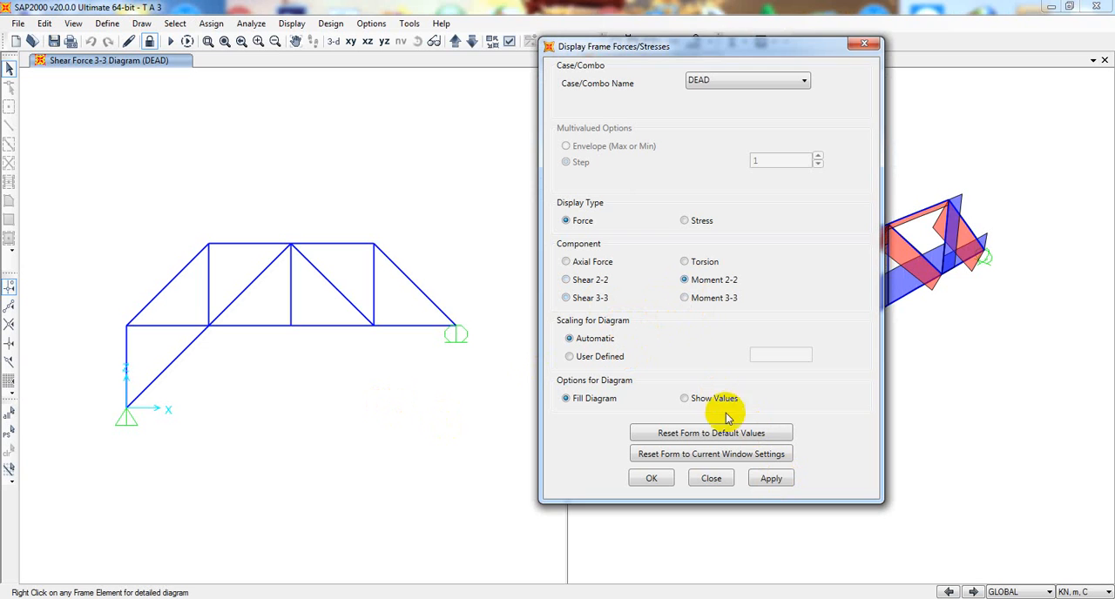
left_click(771, 478)
left_click(713, 299)
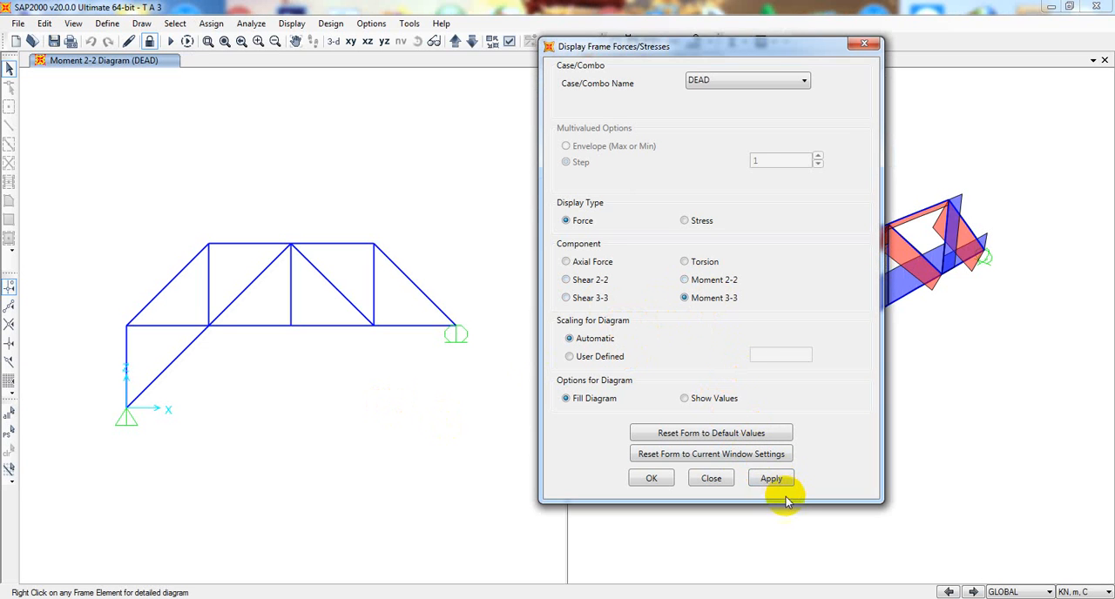
left_click(771, 478)
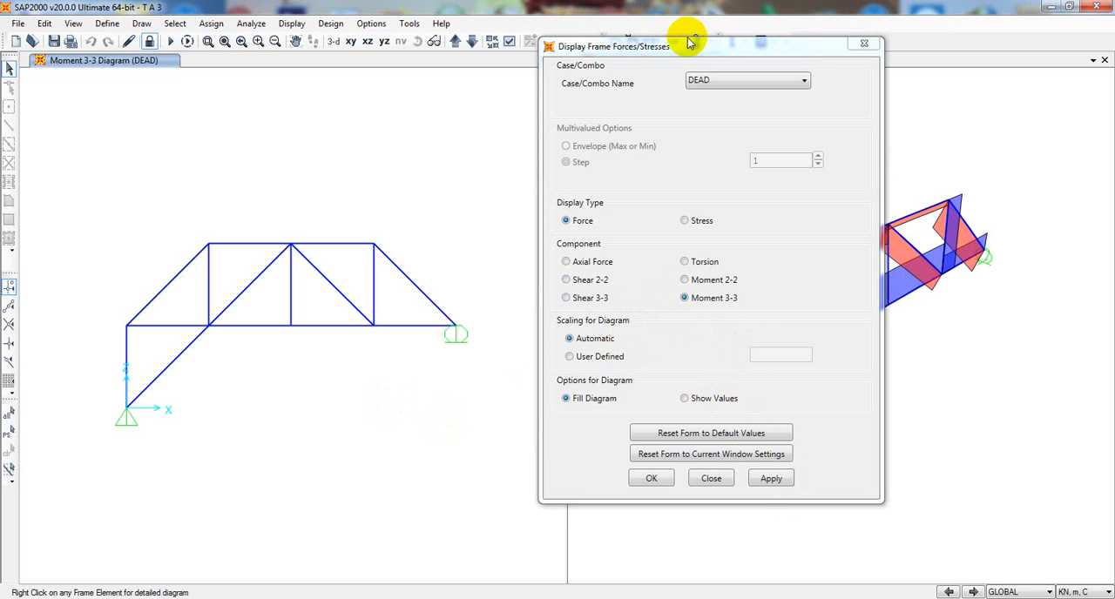
- Switch the frame results to stress and view the filled S11, S12 and S13 diagrams for the DEAD case
left_click_drag(688, 42, 722, 45)
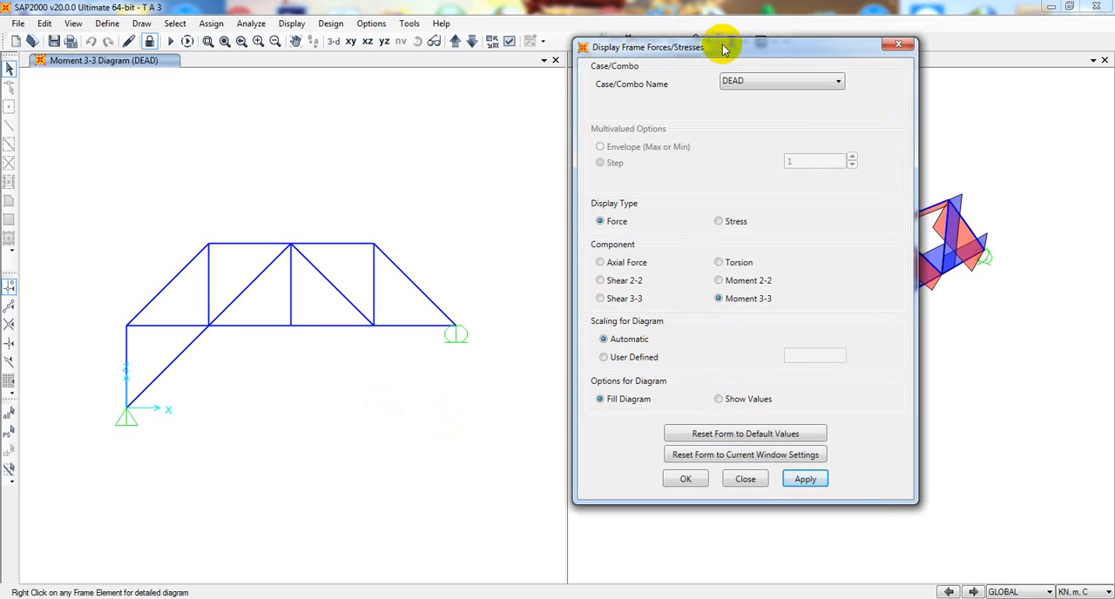
left_click(719, 222)
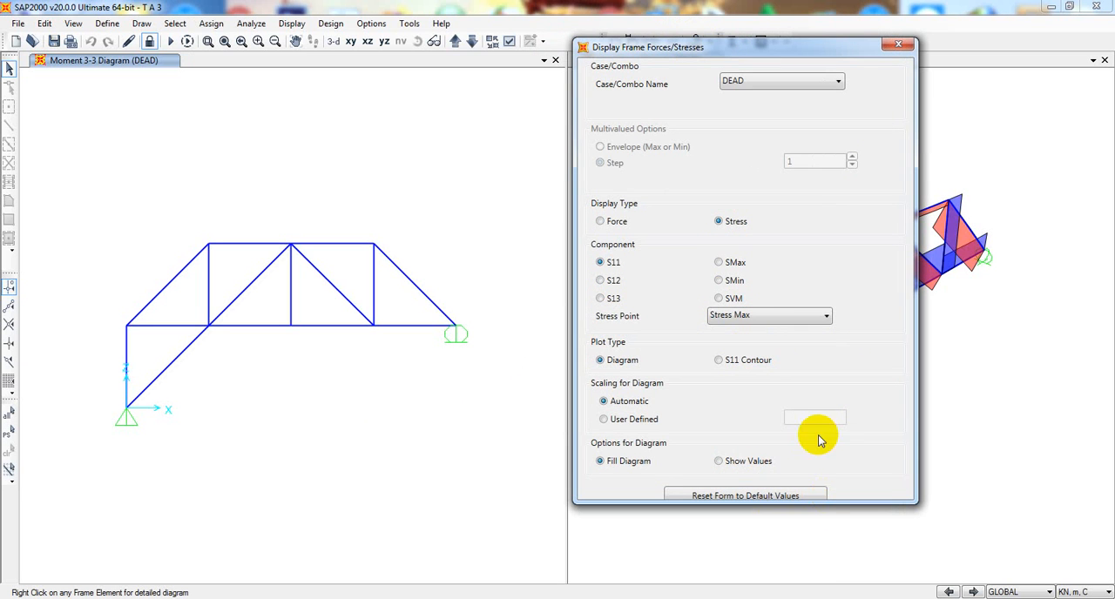
left_click_drag(825, 499, 828, 561)
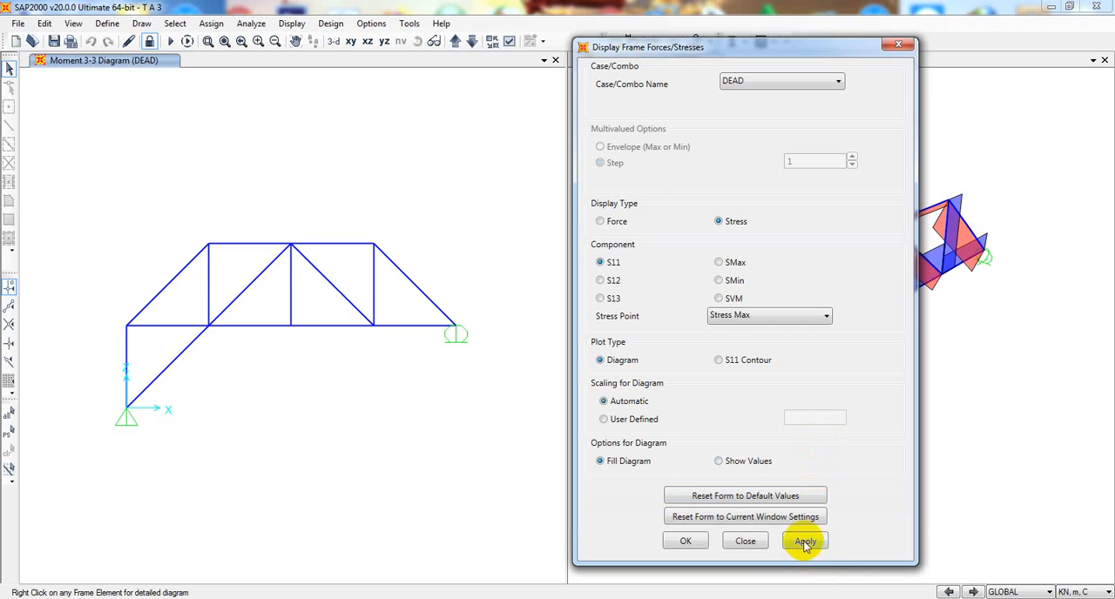
left_click(805, 541)
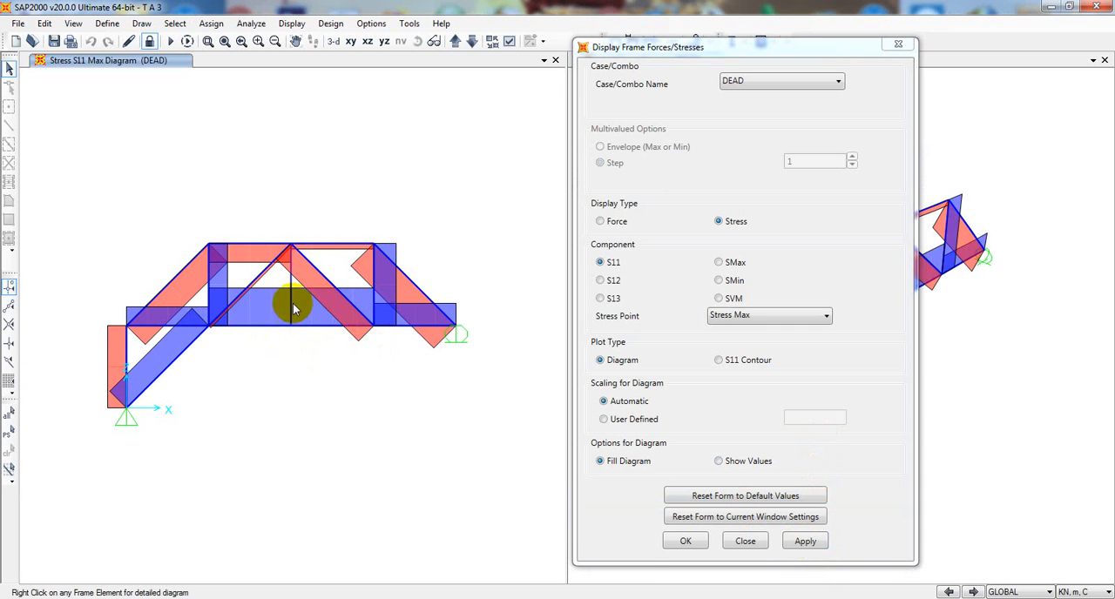
left_click(615, 280)
left_click(805, 541)
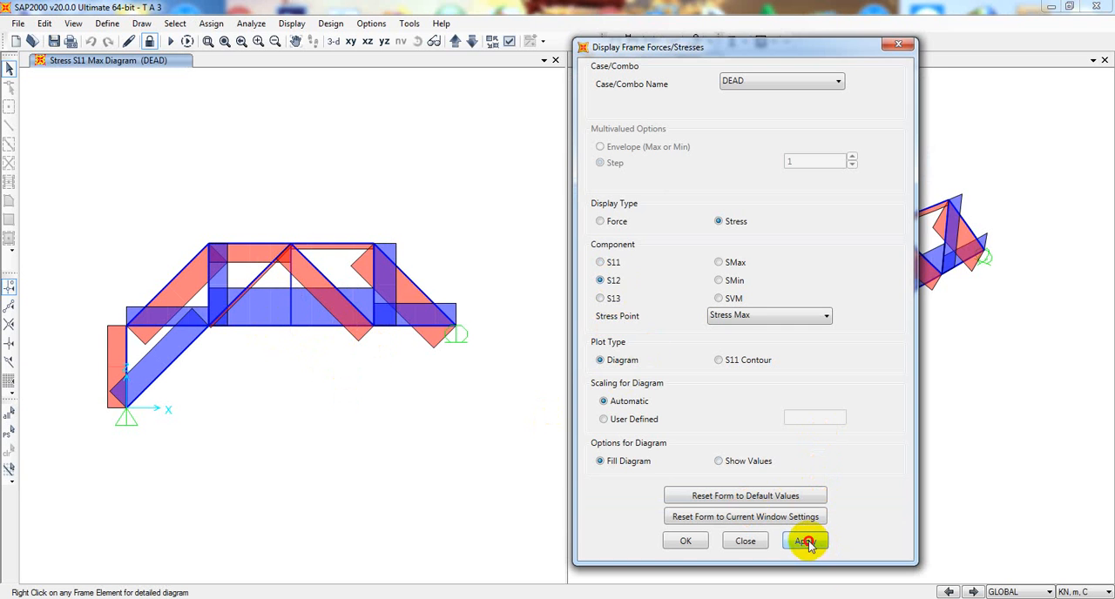
left_click(613, 263)
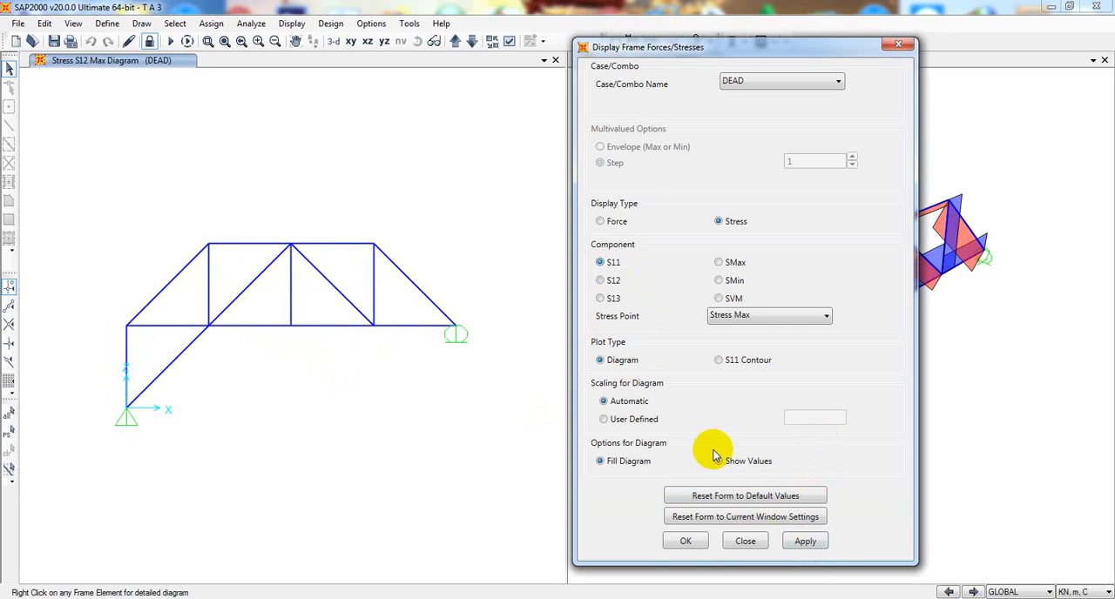
left_click(801, 542)
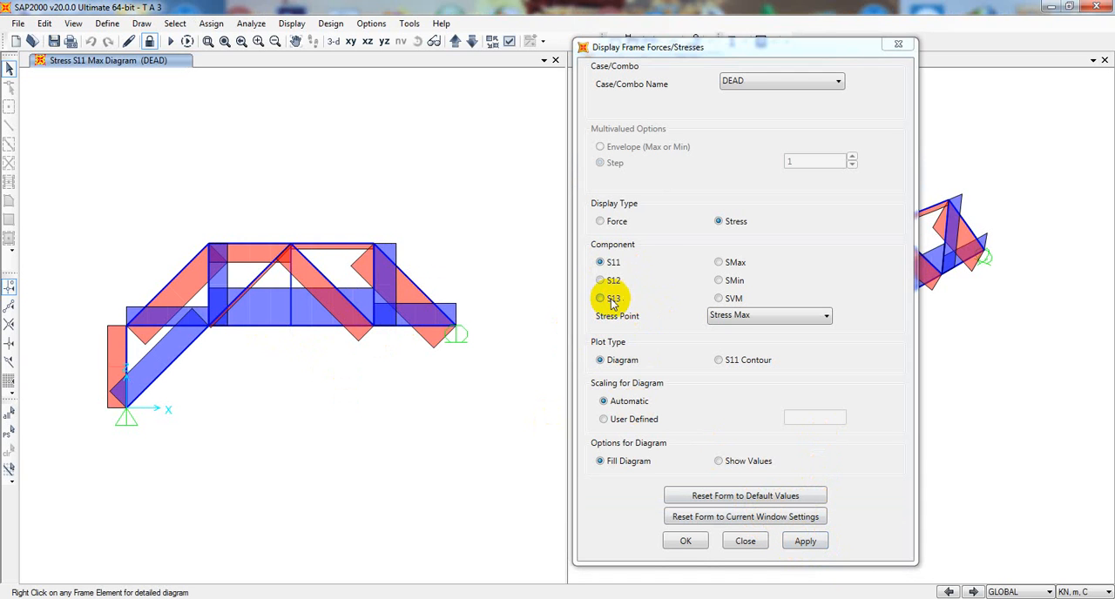
left_click(600, 298)
left_click(795, 542)
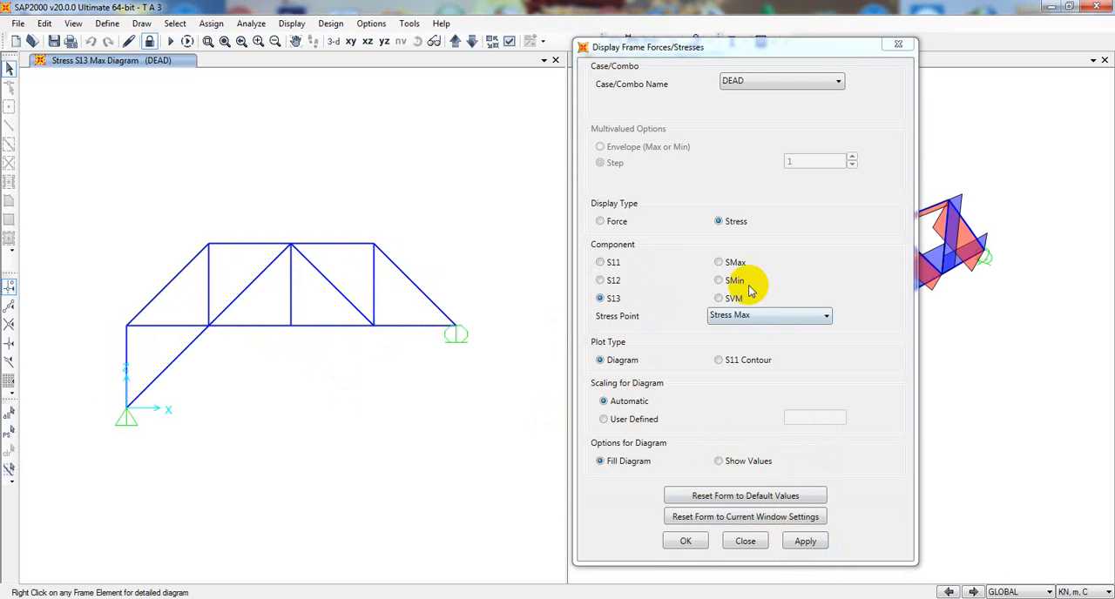
- View the SMax, SMin and SVM stress diagrams of the truss for the DEAD case
left_click(719, 262)
left_click(801, 541)
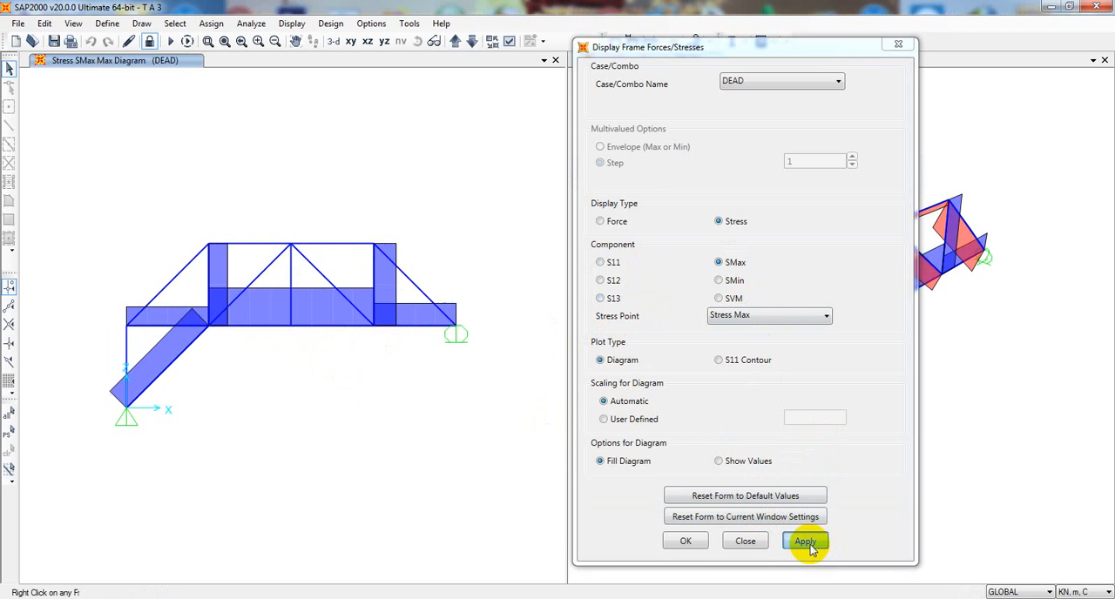
left_click(734, 280)
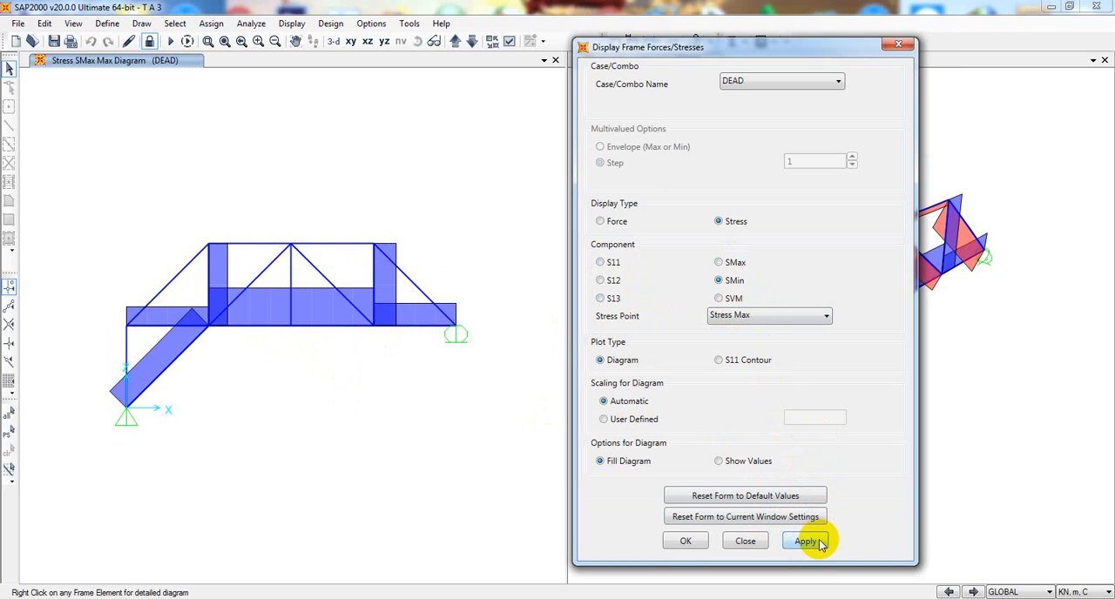
left_click(805, 541)
left_click(721, 300)
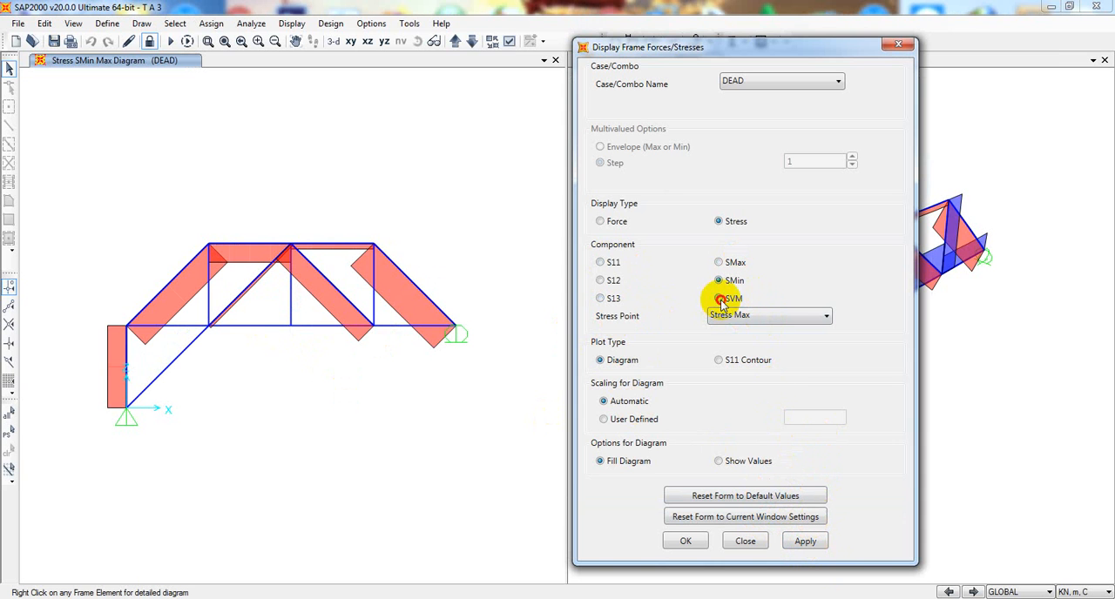
left_click(799, 542)
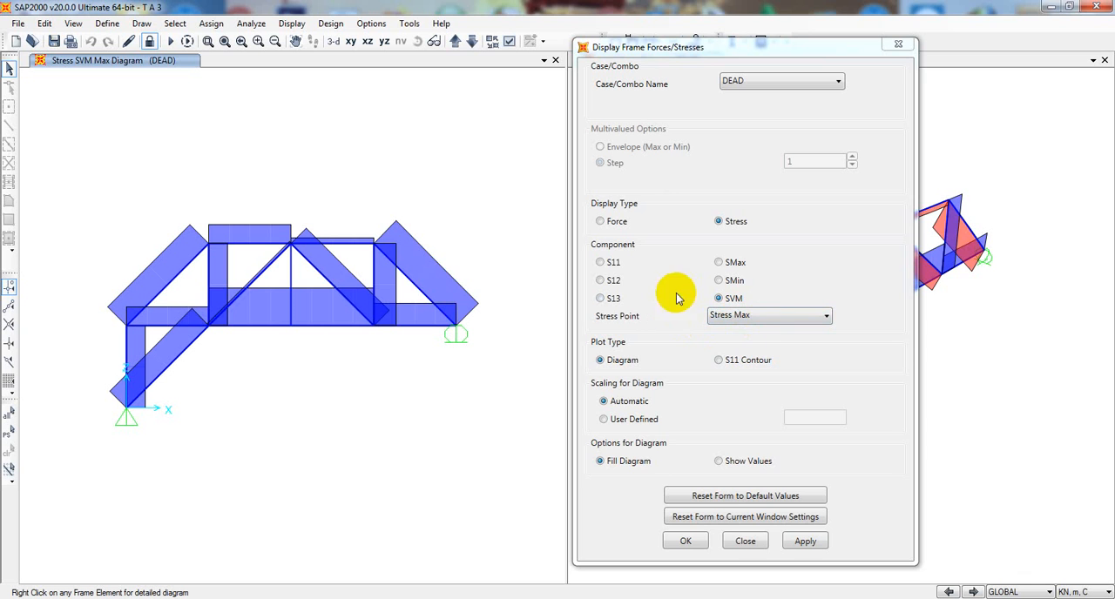
- Display the S11 stress contour with automatic contour range for the DEAD case in the X-Z view
left_click(718, 361)
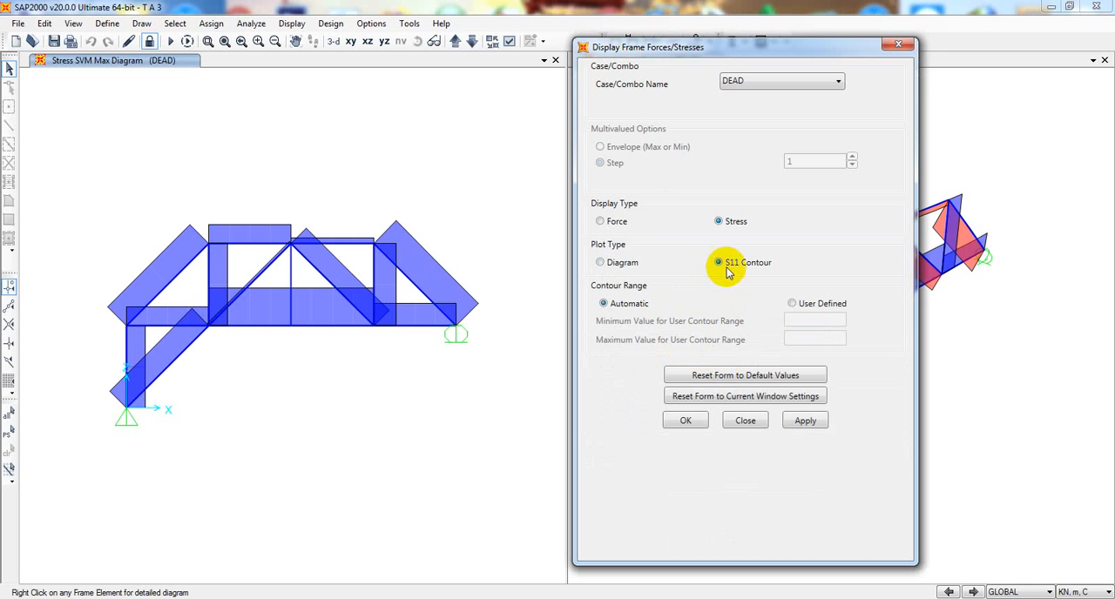
left_click(803, 422)
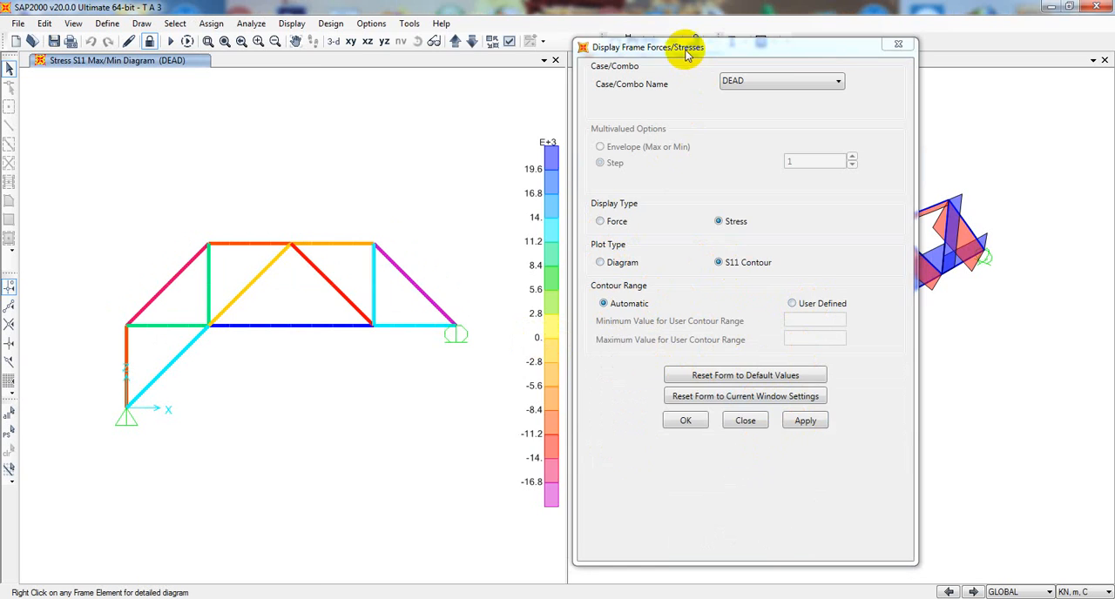
left_click_drag(685, 51, 333, 58)
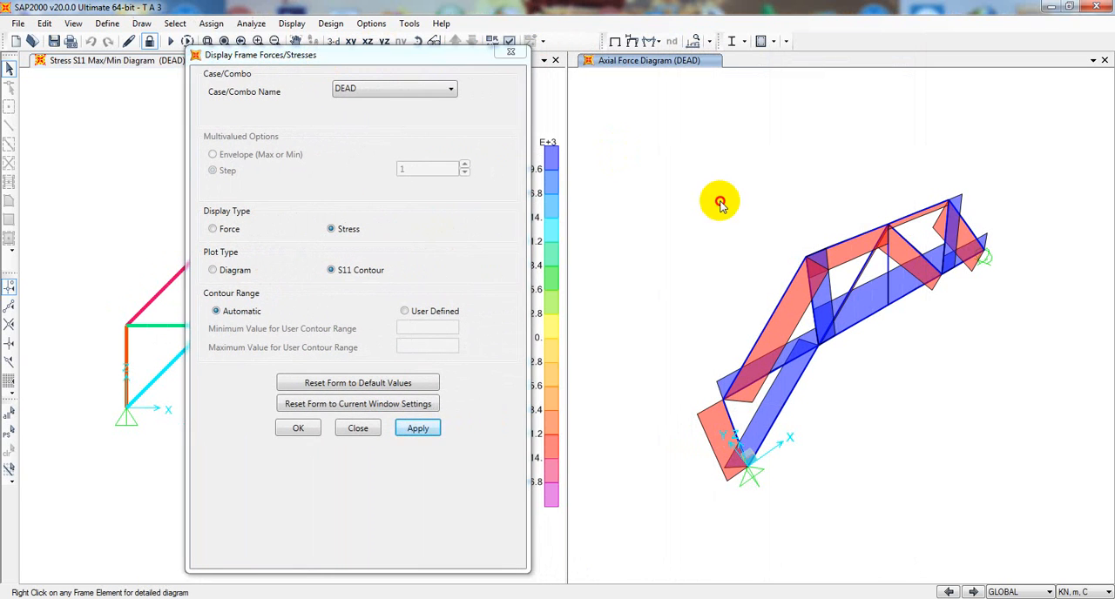
left_click(513, 52)
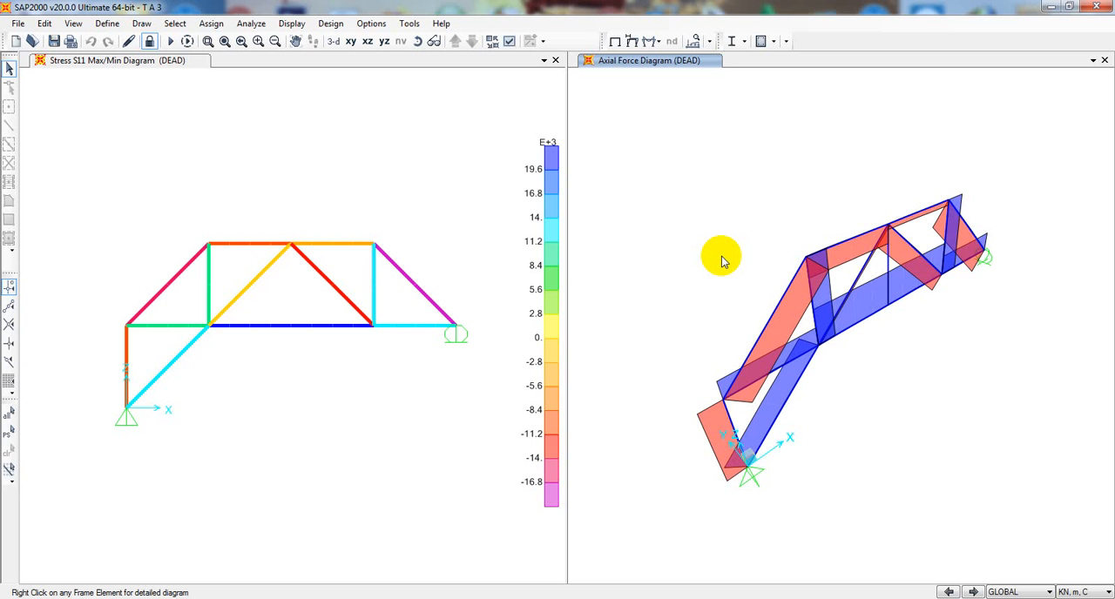
middle_click_drag(721, 268, 717, 258)
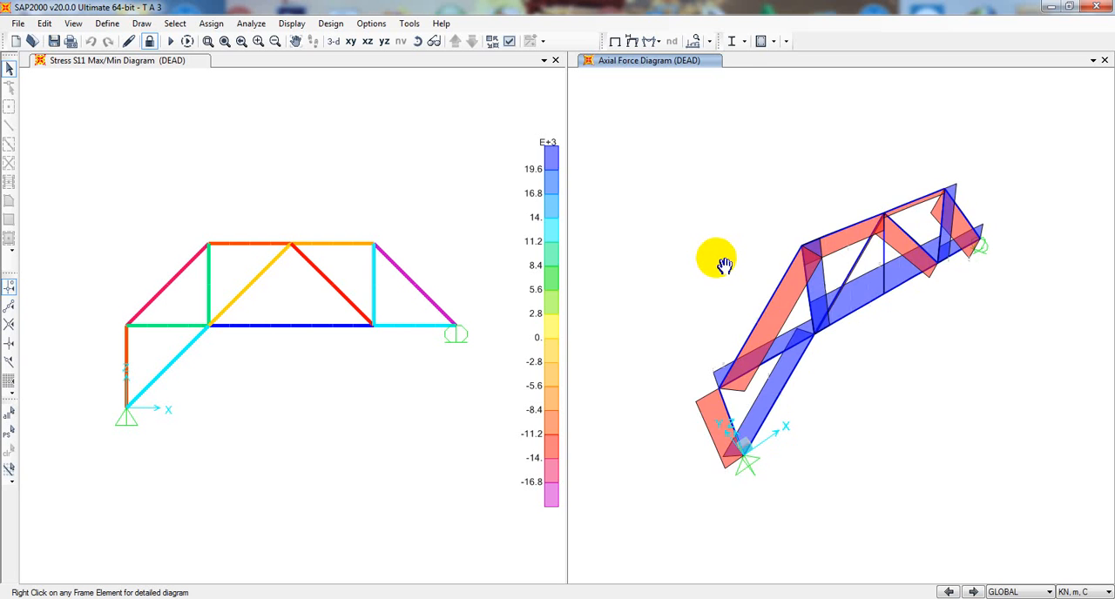
middle_click_drag(847, 445, 837, 445)
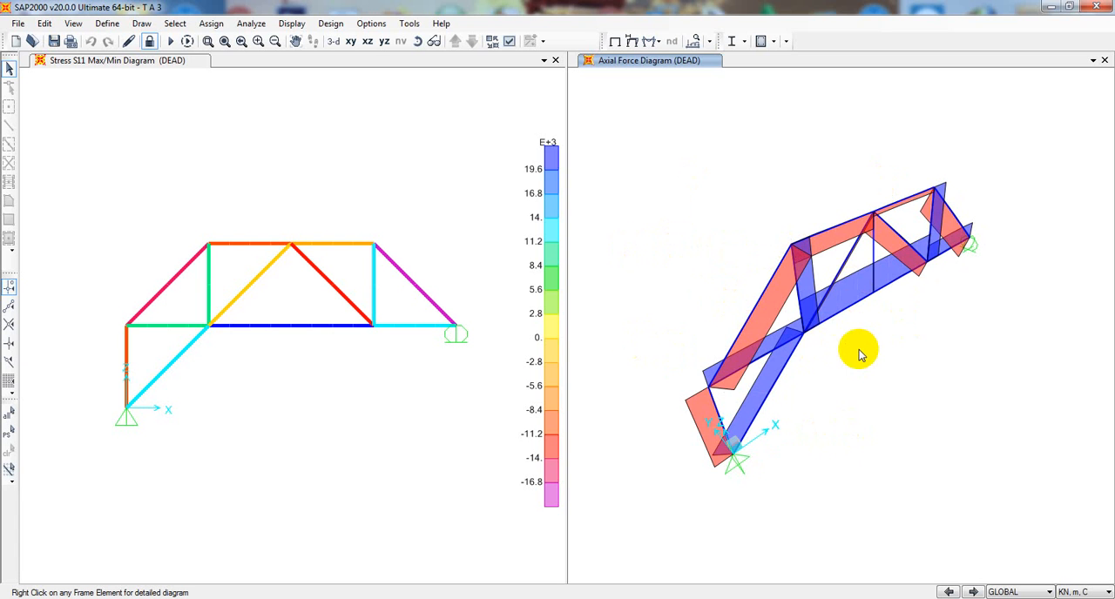
middle_click_drag(680, 236, 697, 239)
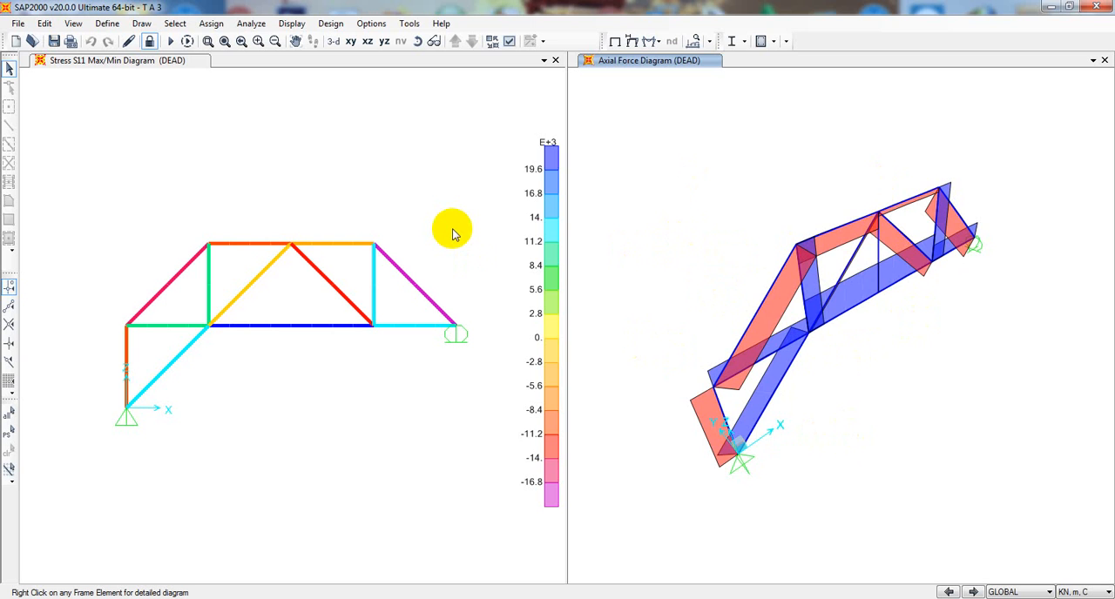
middle_click_drag(640, 237, 652, 242)
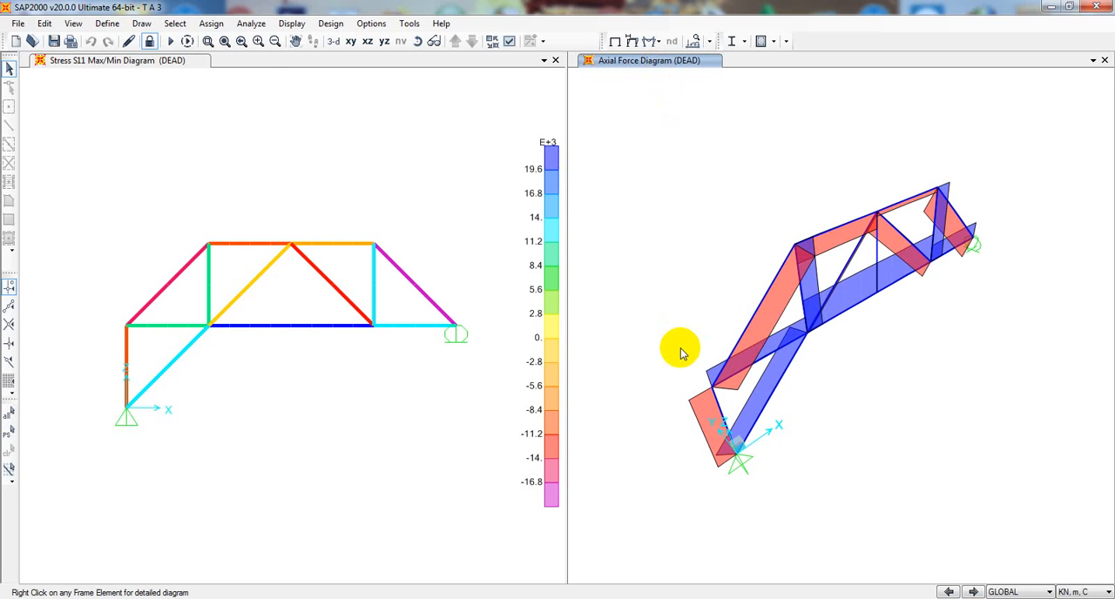
middle_click_drag(678, 349, 680, 347)
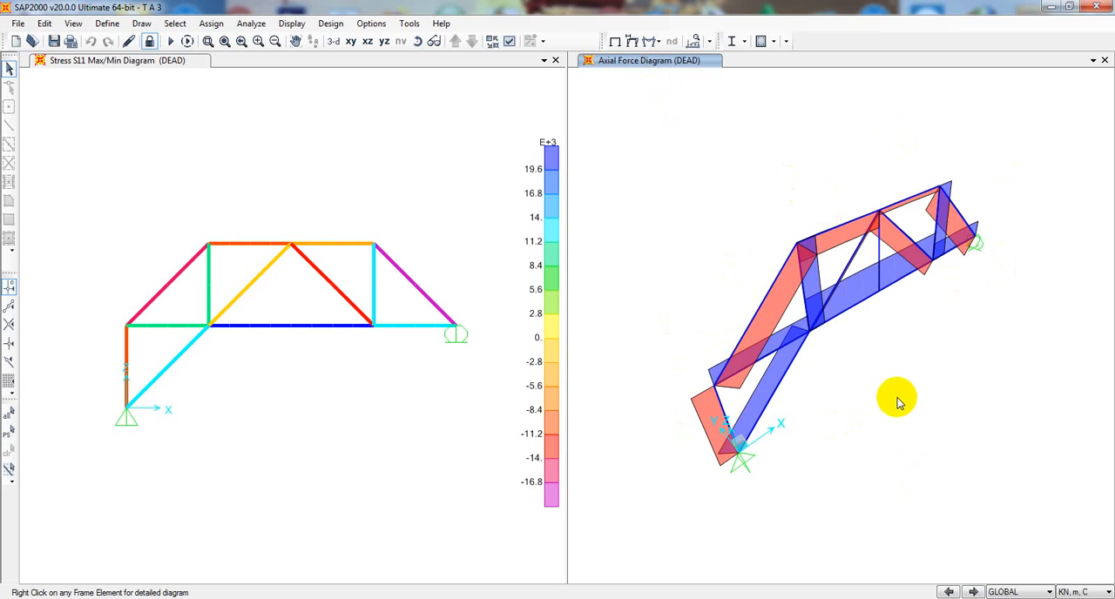
middle_click_drag(897, 402, 903, 405)
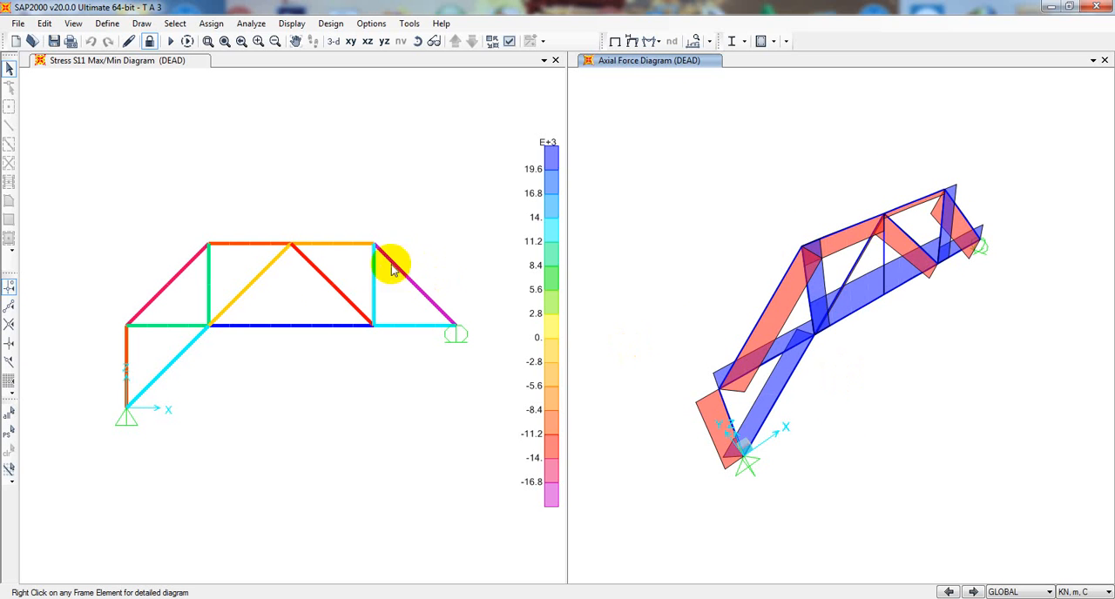
- Display the DEAD deformed shape in the X-Z view with automatic scaling and Cubic Curve enabled
left_click(375, 142)
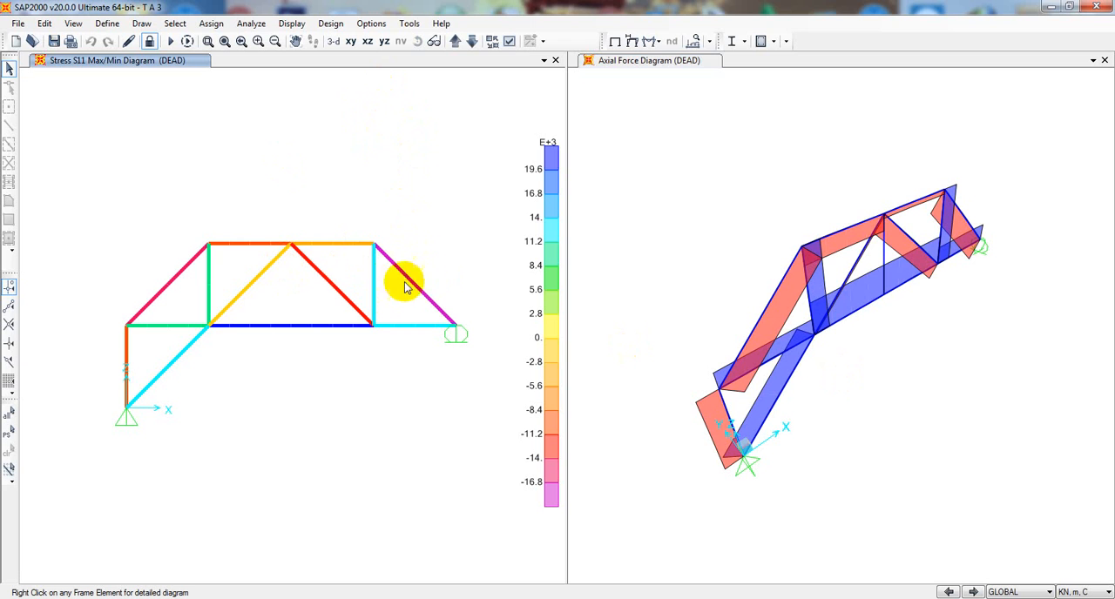
mouse_move(375, 287)
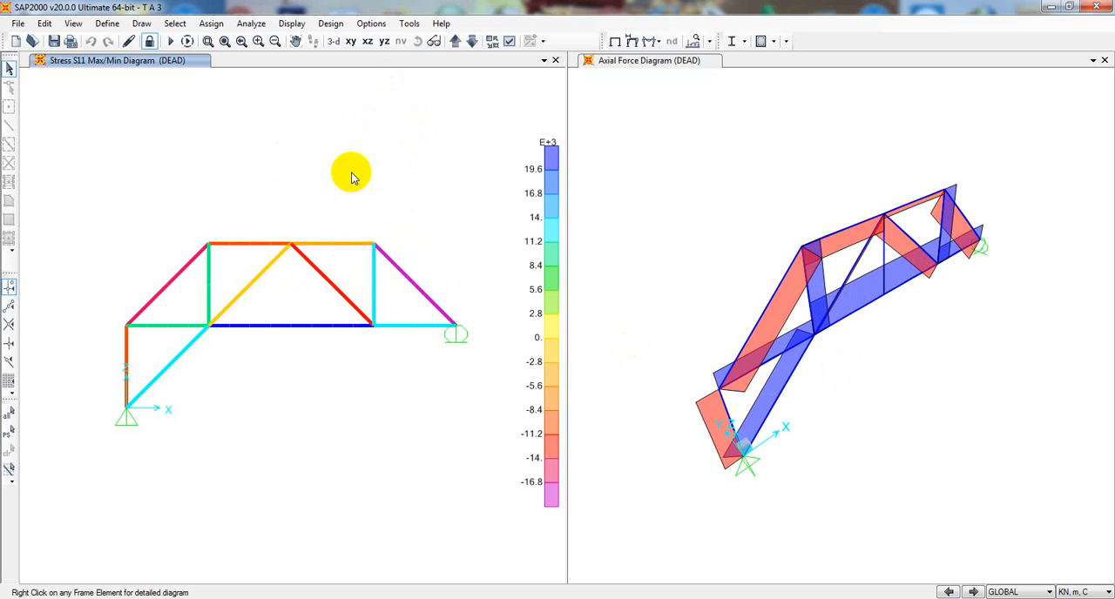
left_click(654, 43)
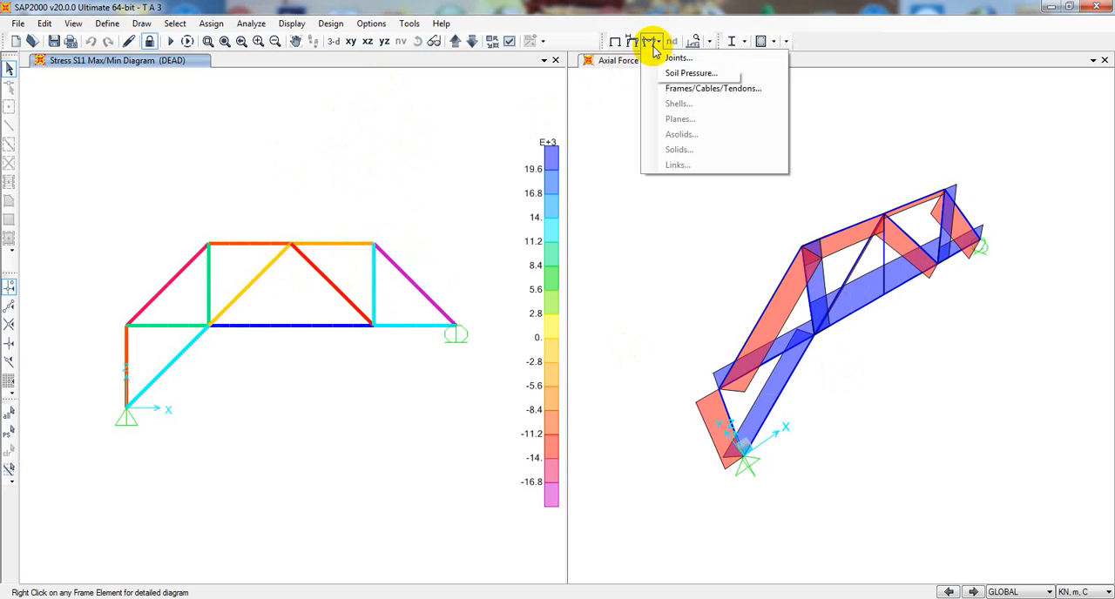
left_click(639, 40)
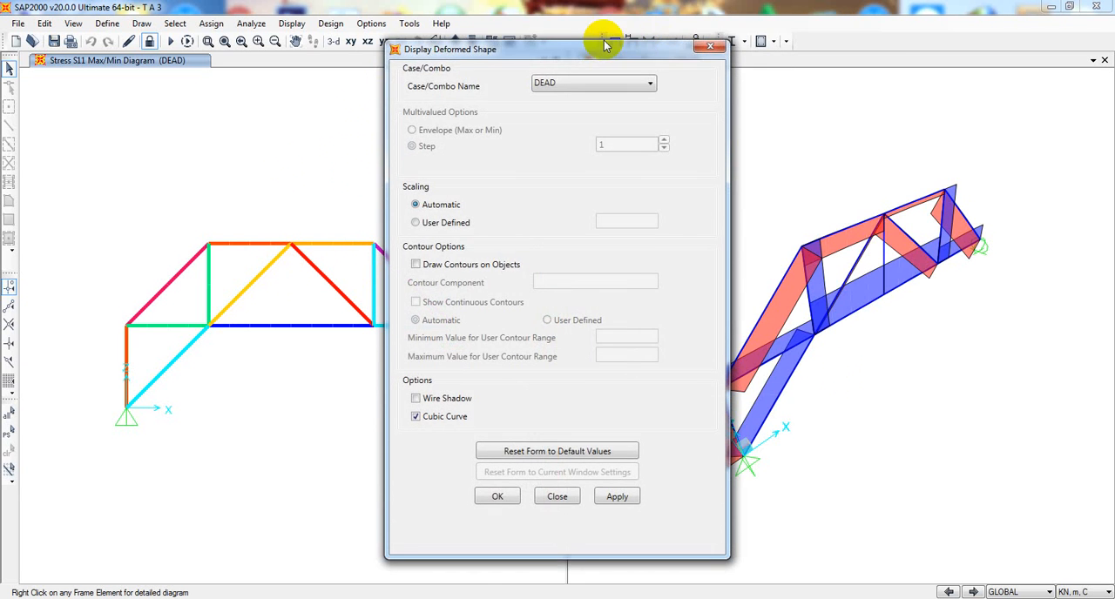
left_click_drag(607, 16, 792, 7)
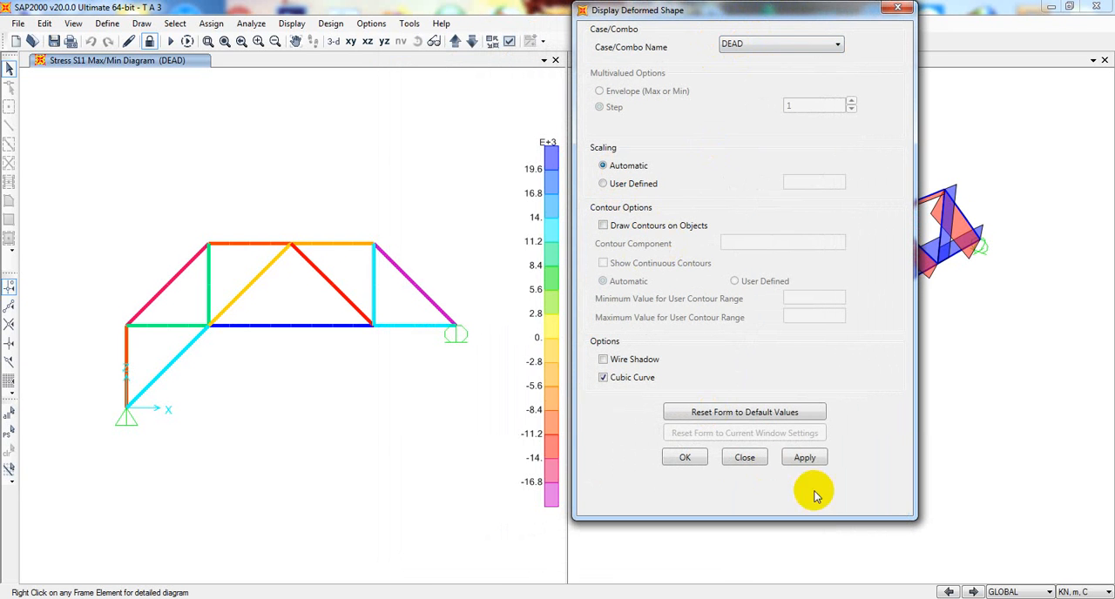
left_click(802, 457)
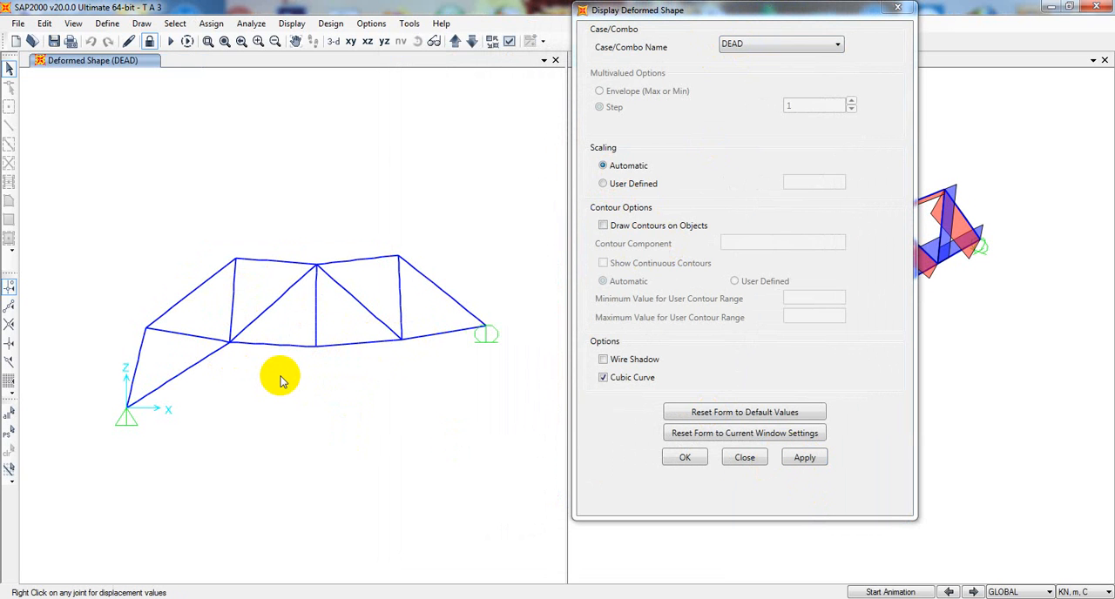
left_click_drag(607, 12, 606, 21)
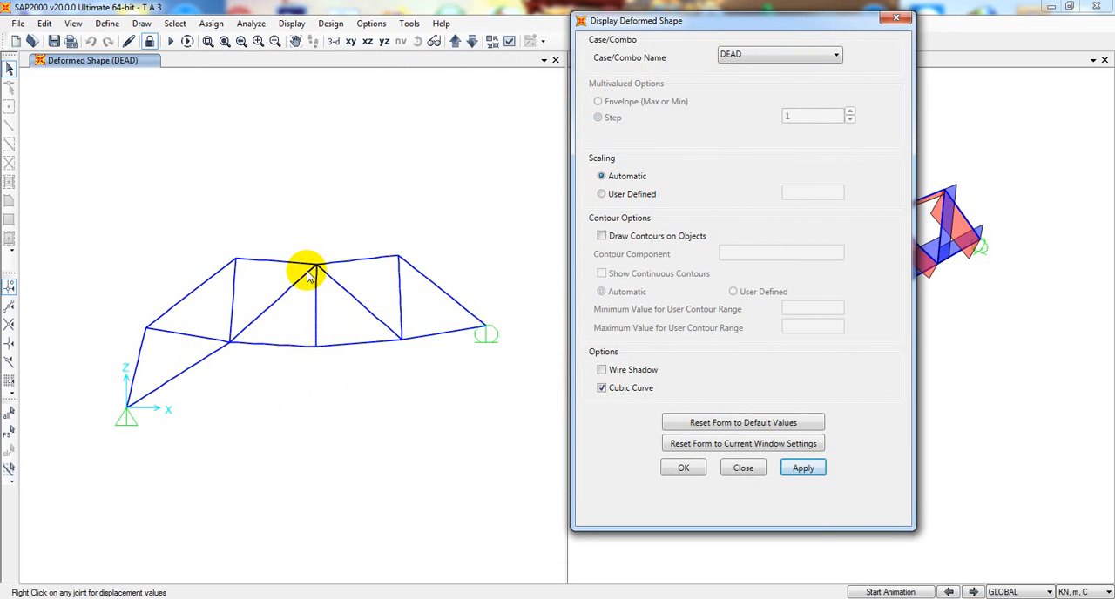
- Try to inspect the displacement values of the joint at the right end of the truss's top chord
left_click_drag(819, 27, 787, 53)
mouse_move(397, 262)
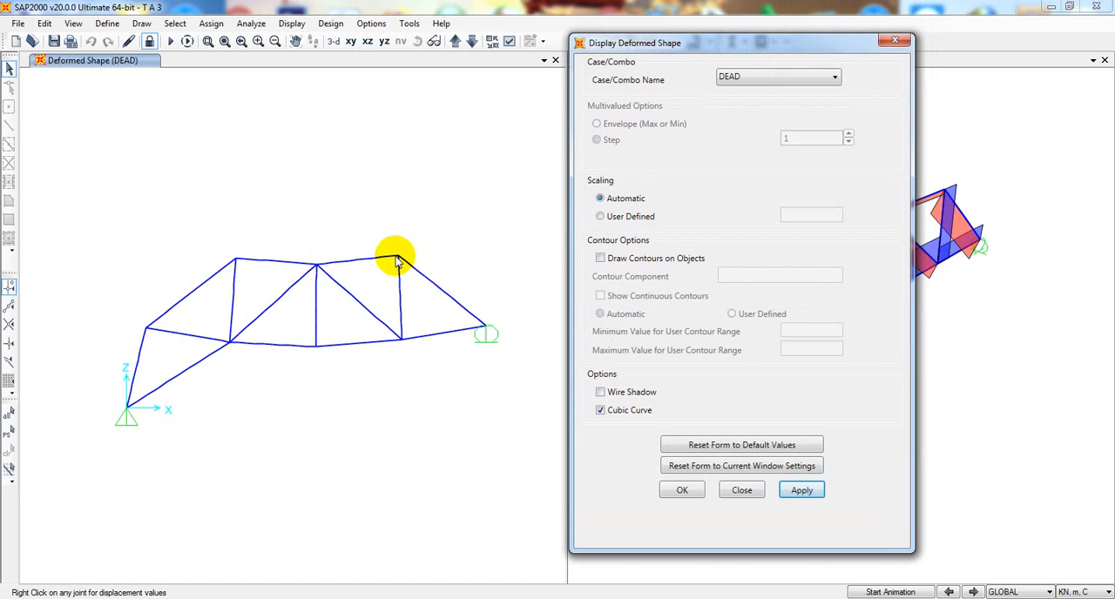
right_click(397, 257)
left_click(393, 257)
mouse_move(397, 258)
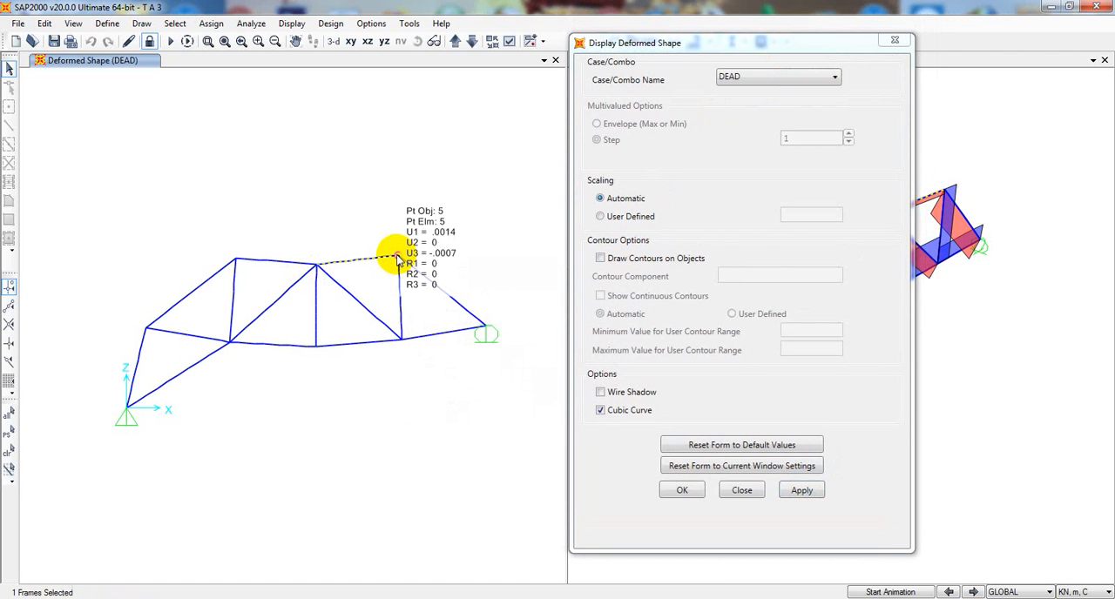
left_click(355, 262)
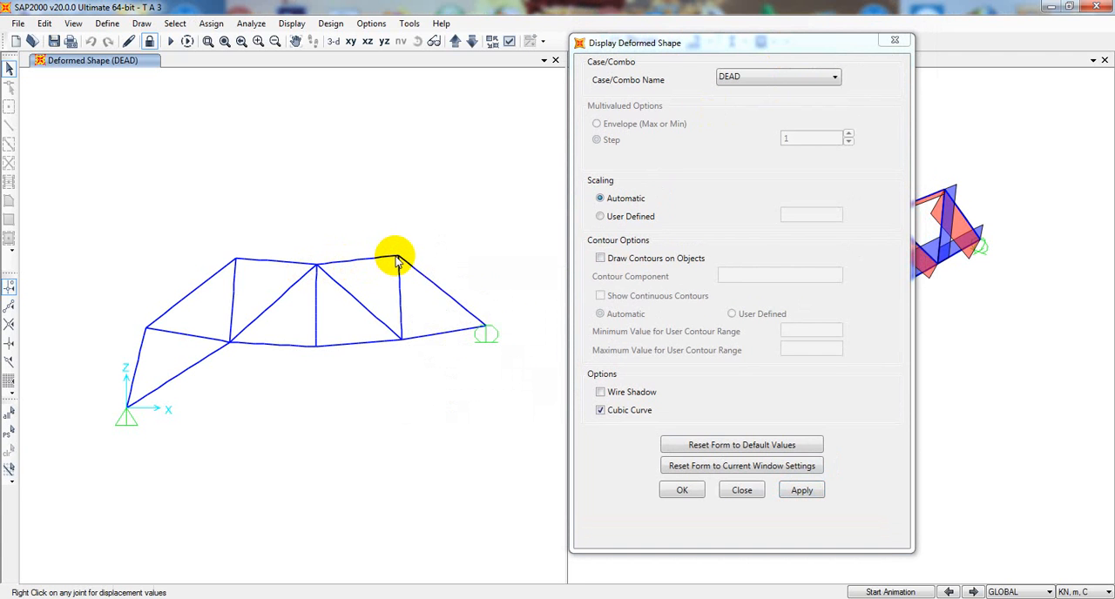
mouse_move(398, 261)
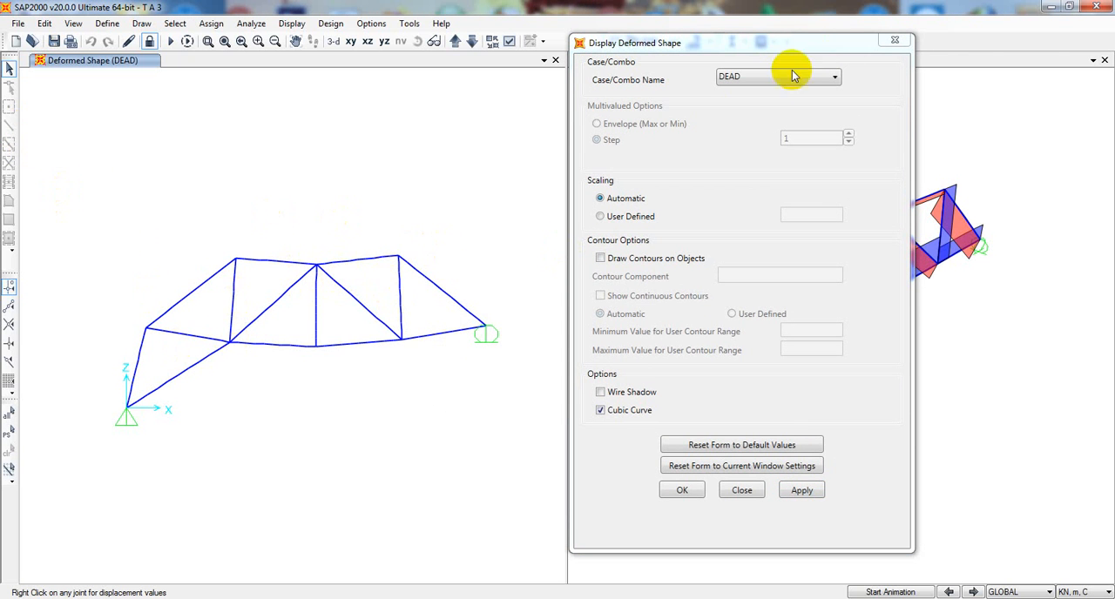
- Close the deformed shape display settings to uncover the axial force diagram beside the deformed truss
left_click_drag(834, 40, 811, 37)
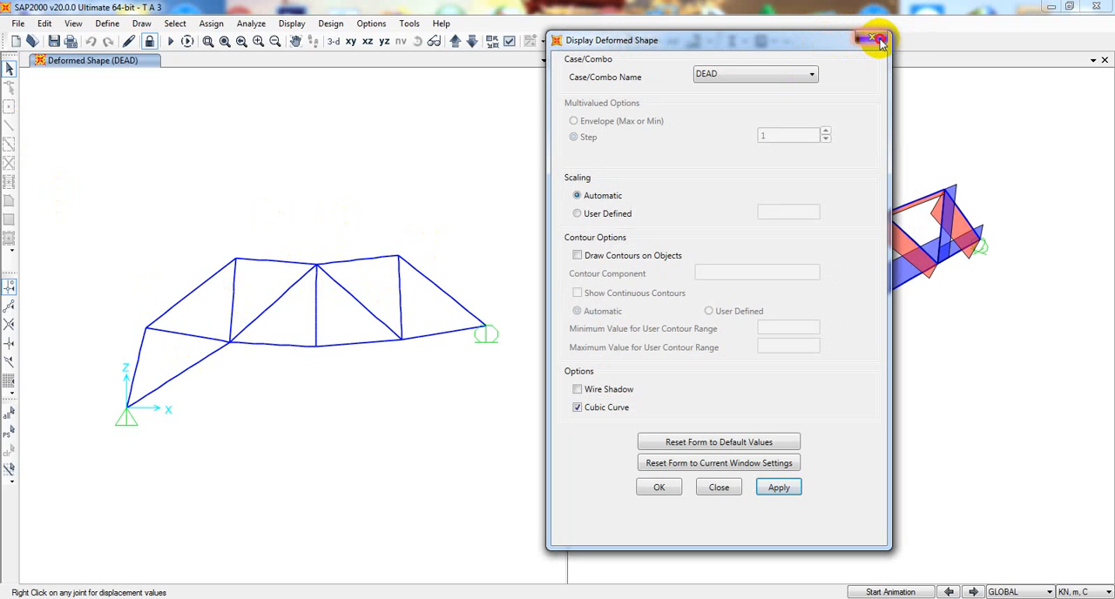
left_click_drag(835, 42, 875, 40)
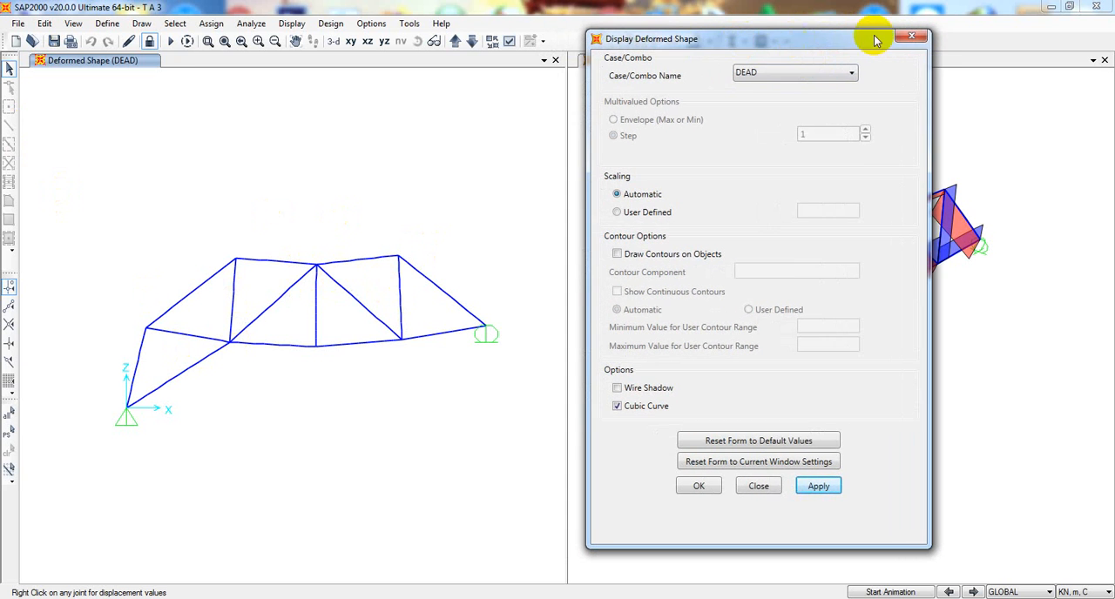
left_click(912, 36)
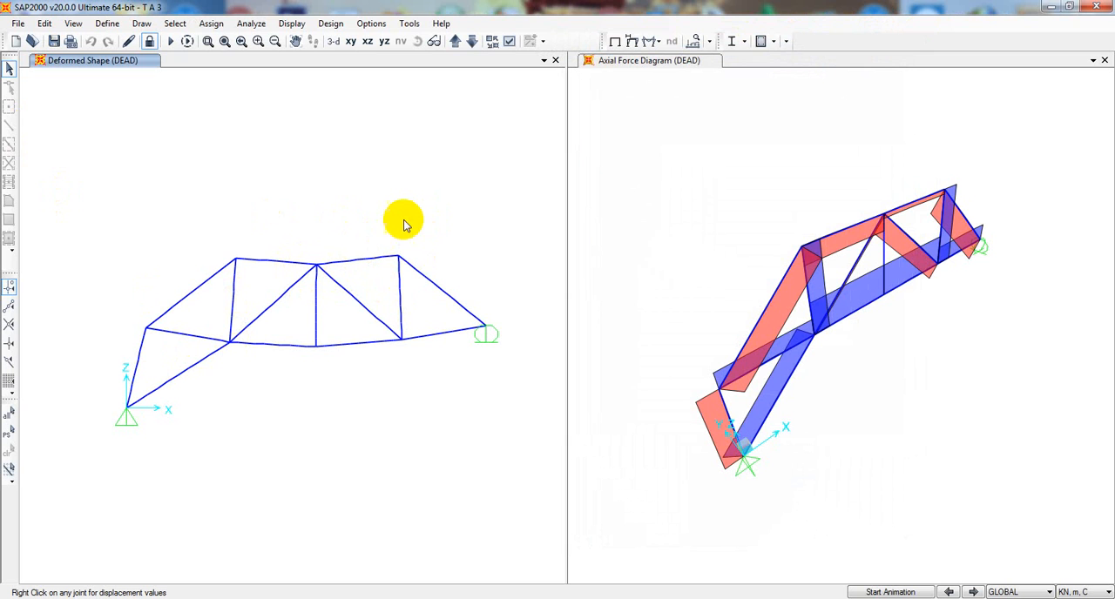